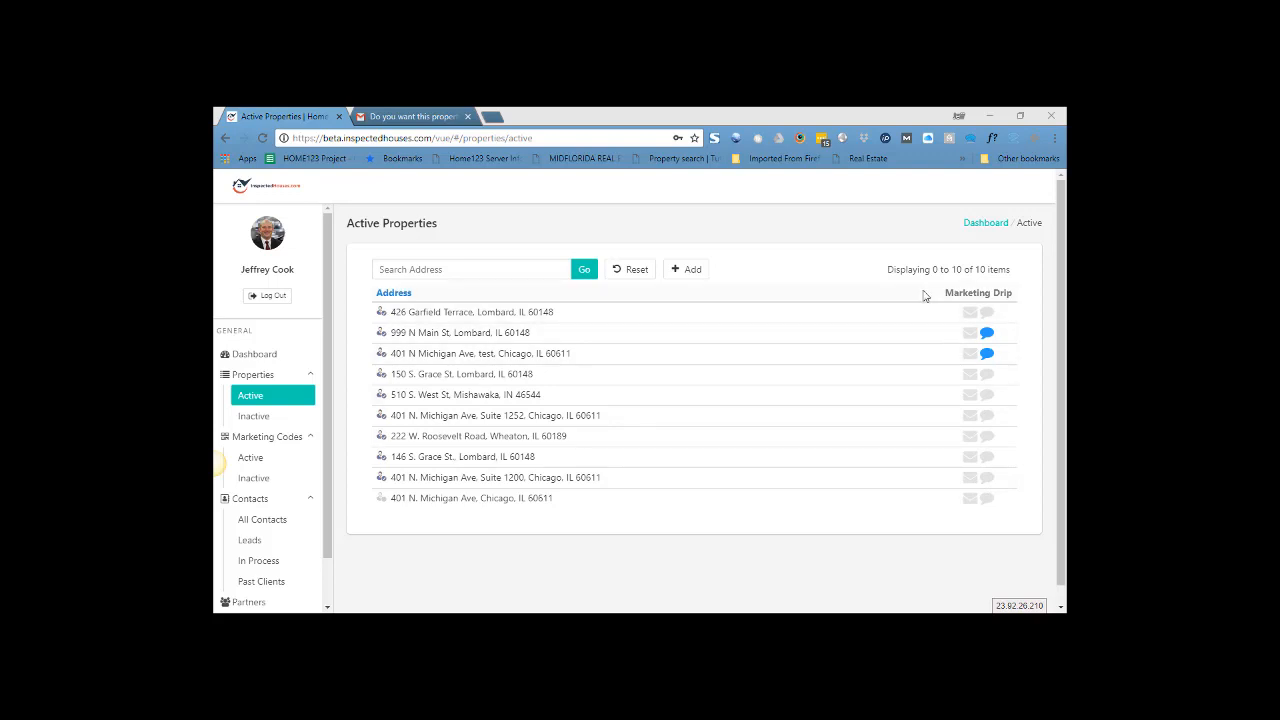
- Start a new property listing with the + Add button above Active Properties
click(695, 274)
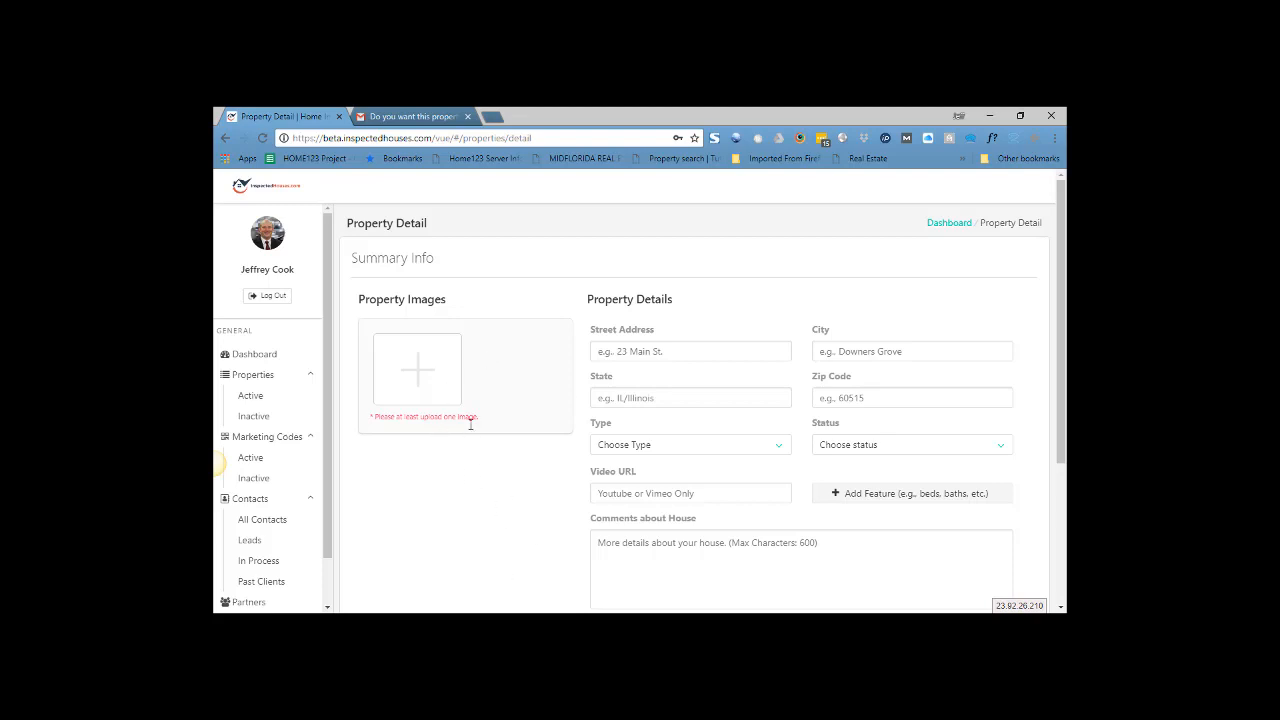
- Upload 1_The_Lauren_elevation.jpeg from Marketing exteriors, crop it over the house, and save
click(421, 373)
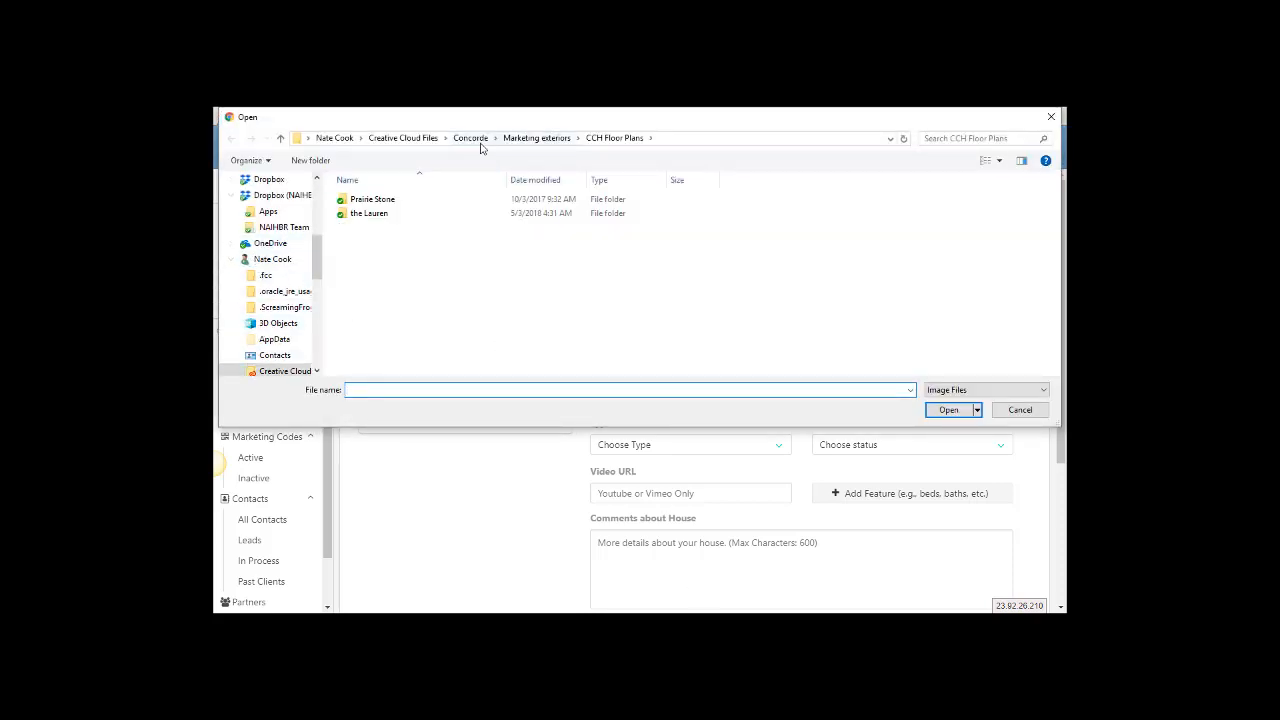
click(535, 139)
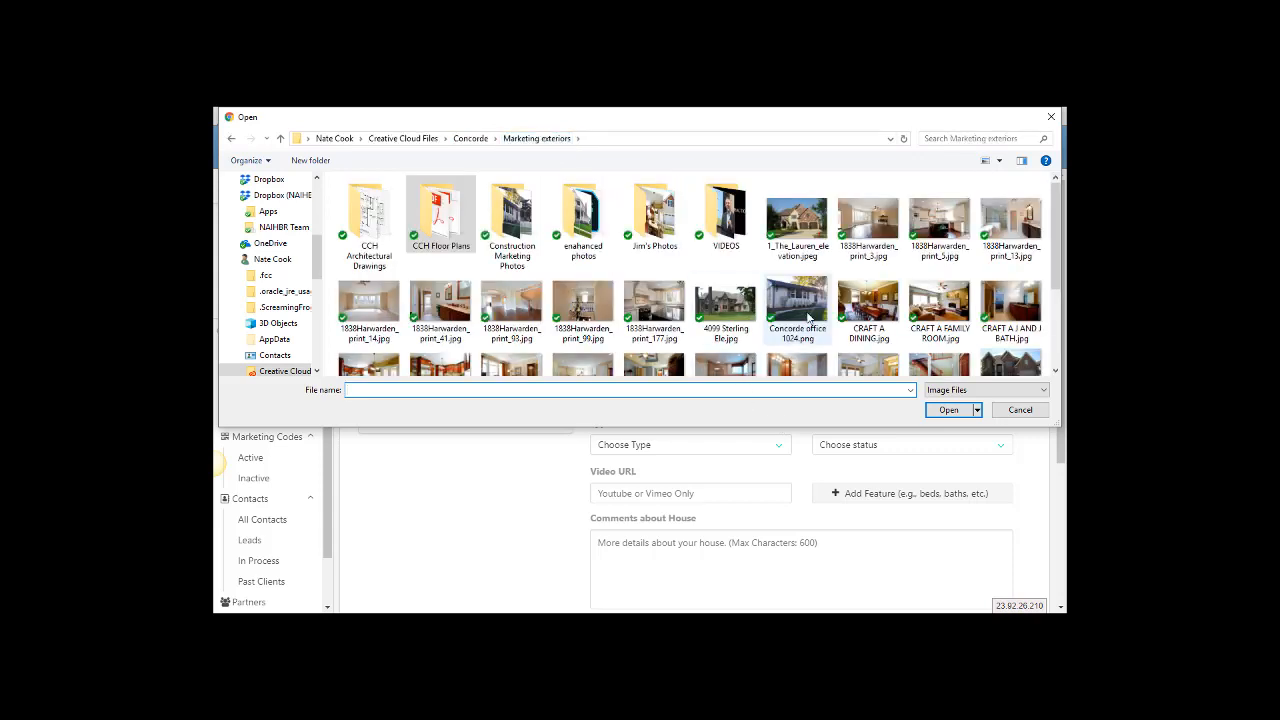
double_click(810, 220)
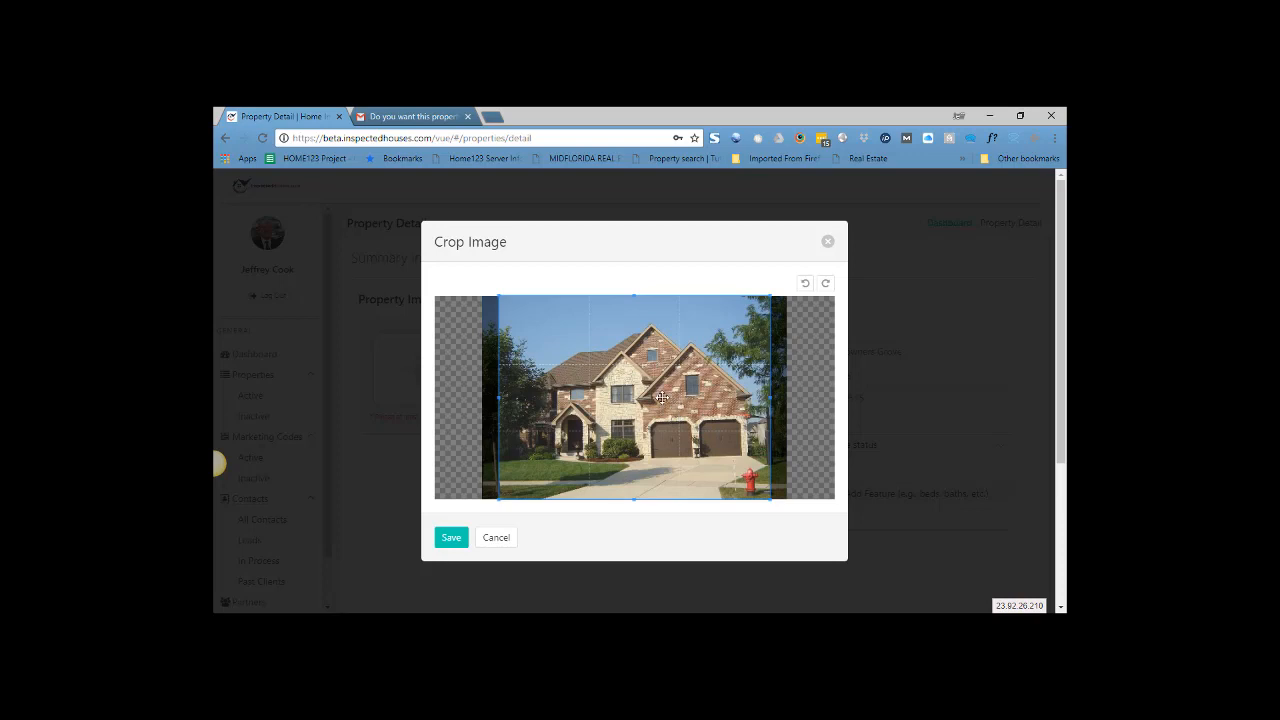
scroll(661, 399, down, 1)
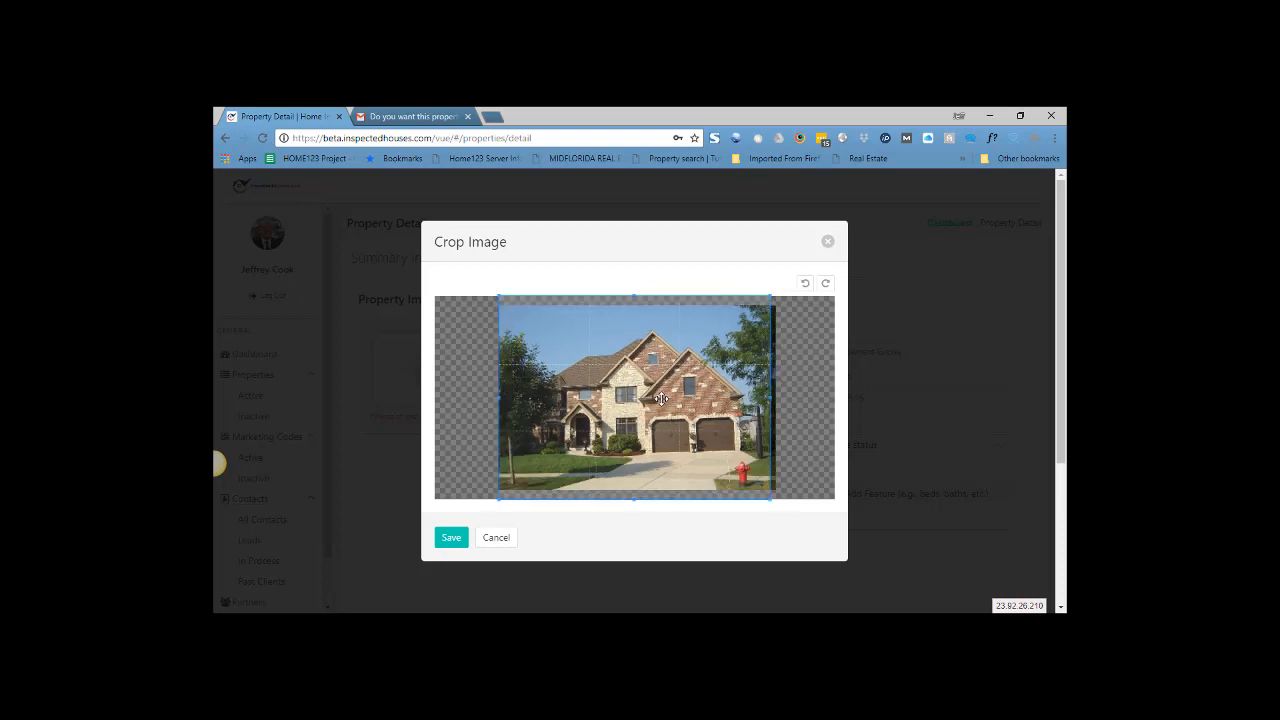
scroll(661, 399, up, 1)
scroll(661, 399, down, 1)
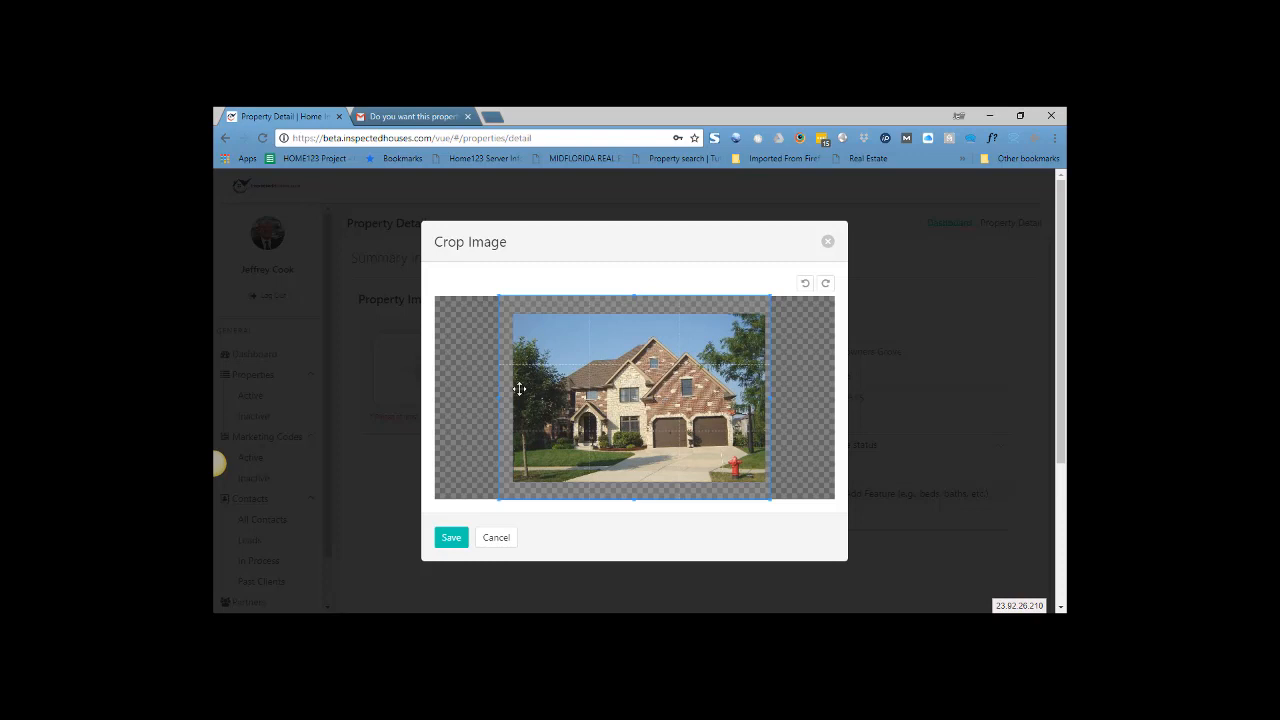
drag(684, 460, 673, 432)
scroll(684, 433, up, 3)
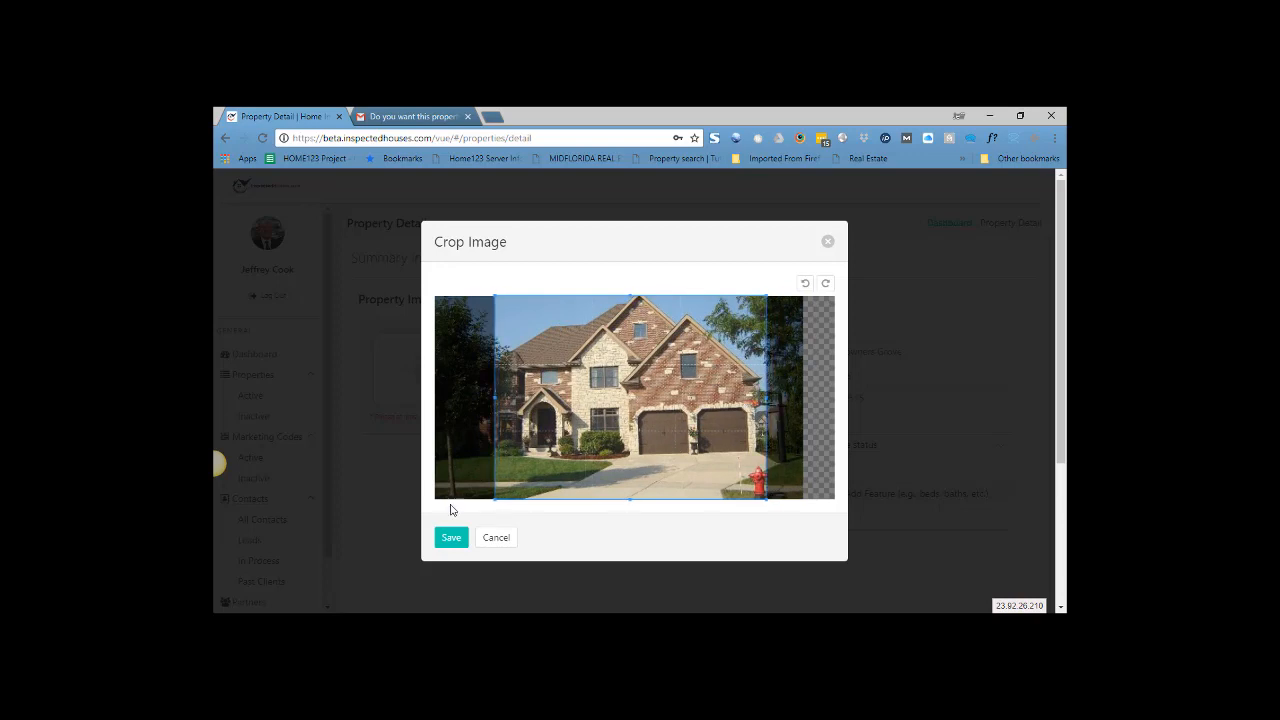
click(445, 538)
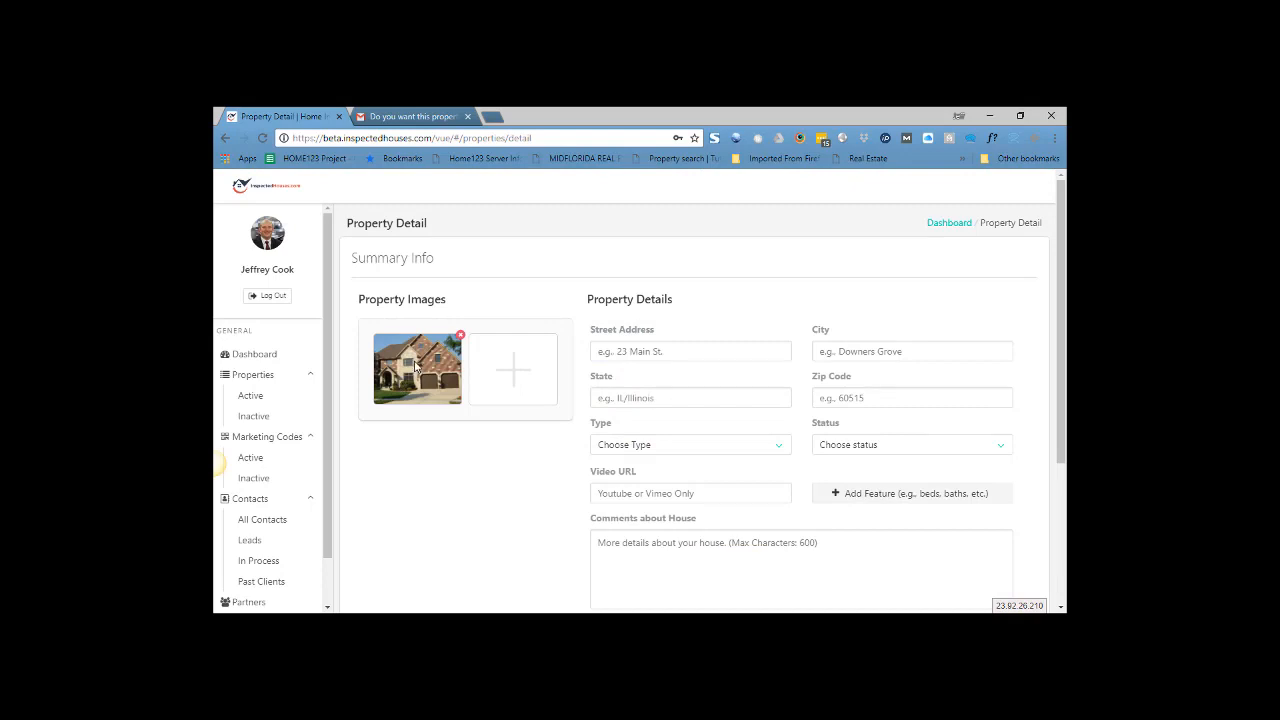
- Upload the 1838Harwarden_print_3.jpg living-room photo and save its crop
click(519, 378)
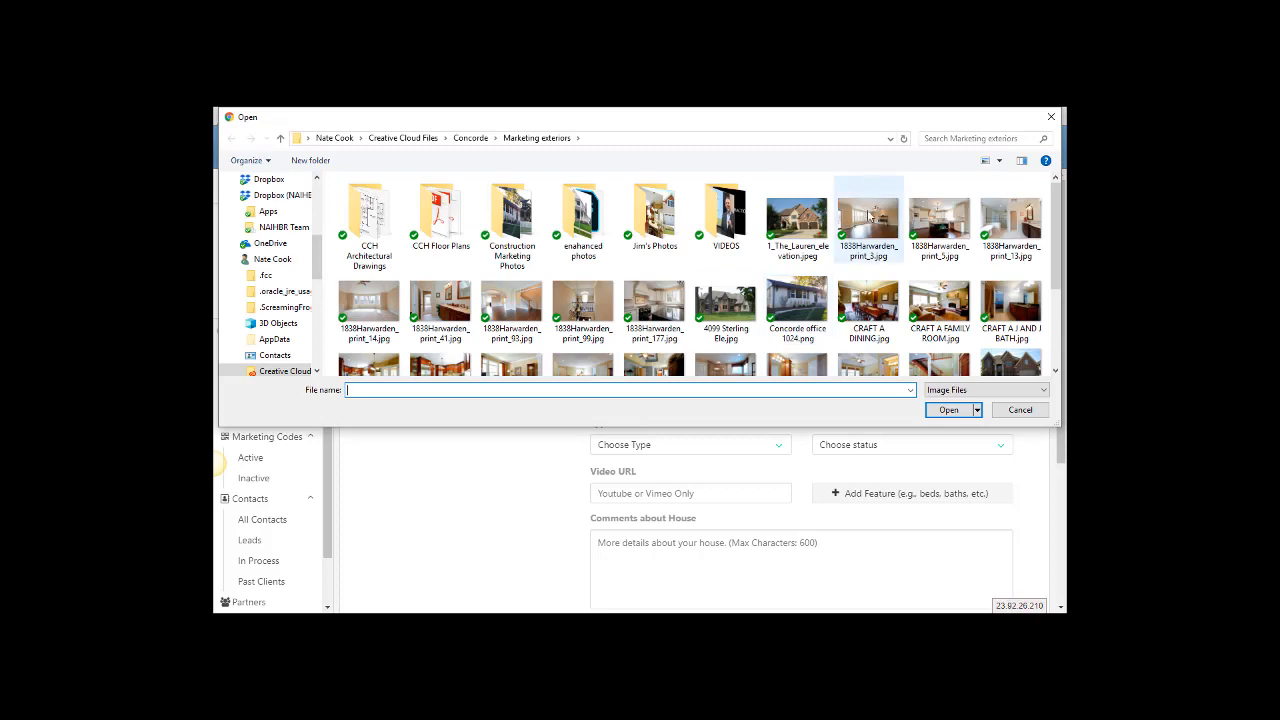
double_click(868, 214)
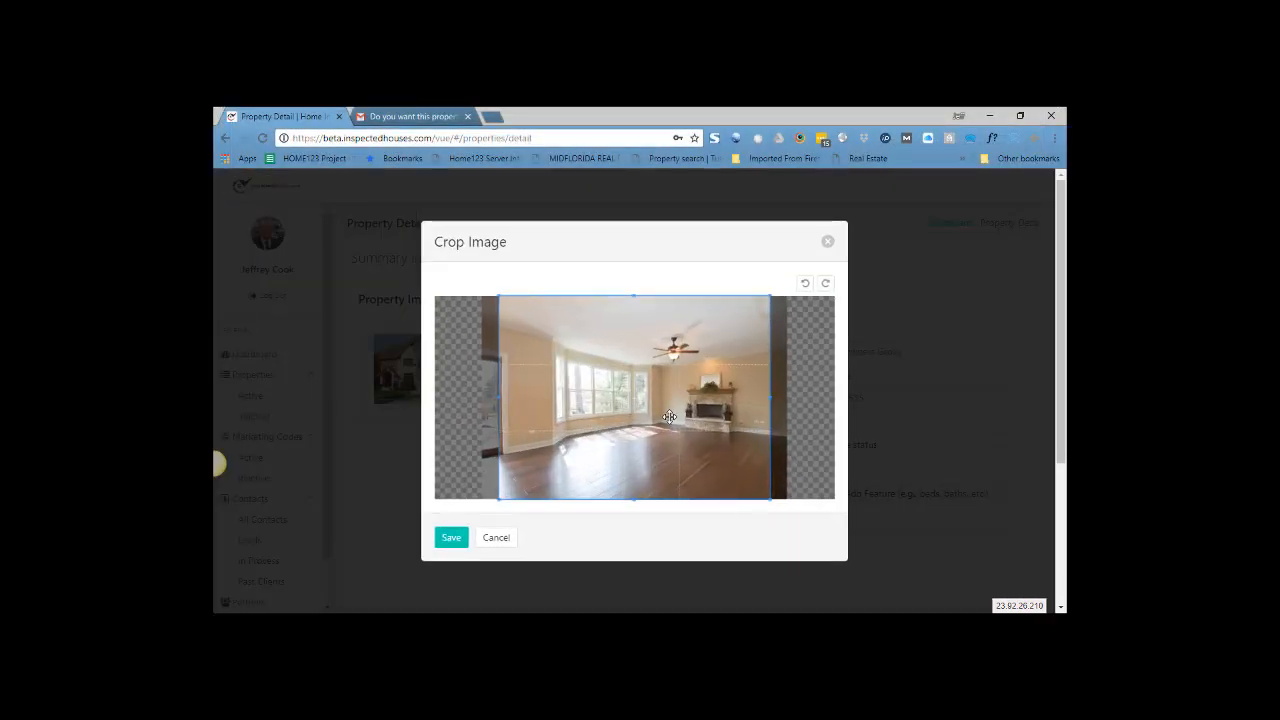
scroll(669, 416, down, 2)
scroll(669, 416, up, 2)
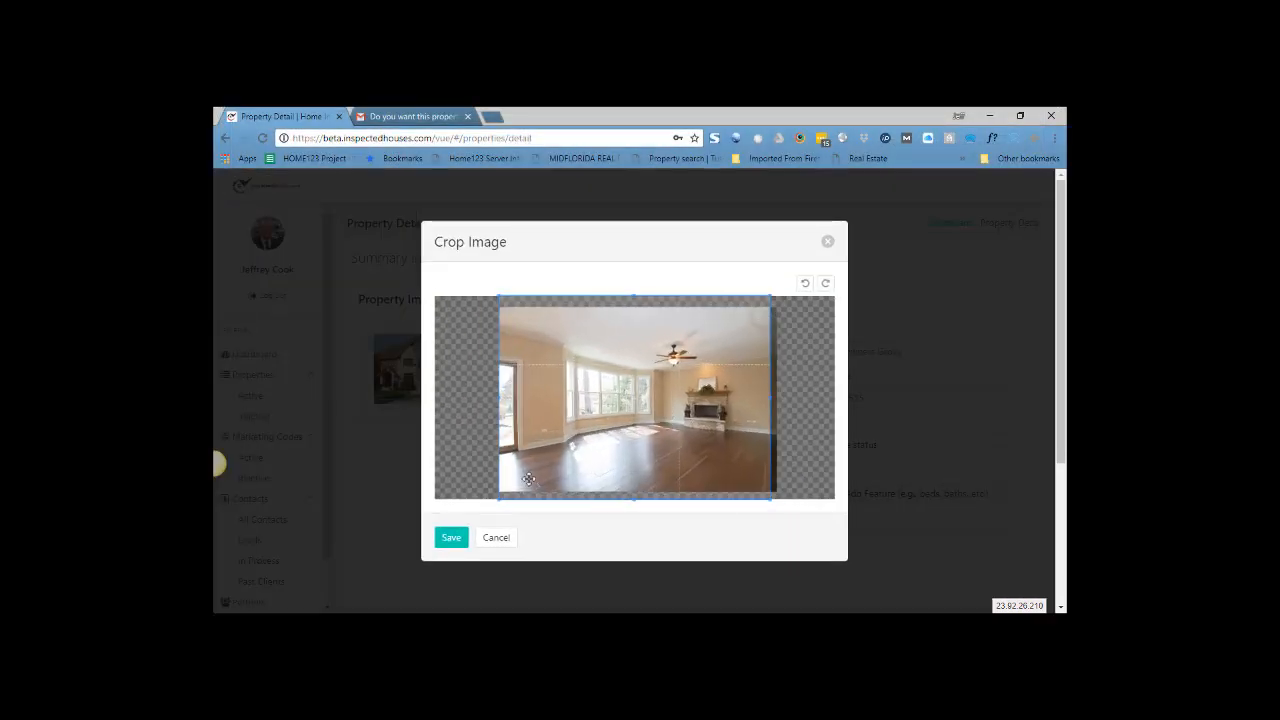
click(450, 537)
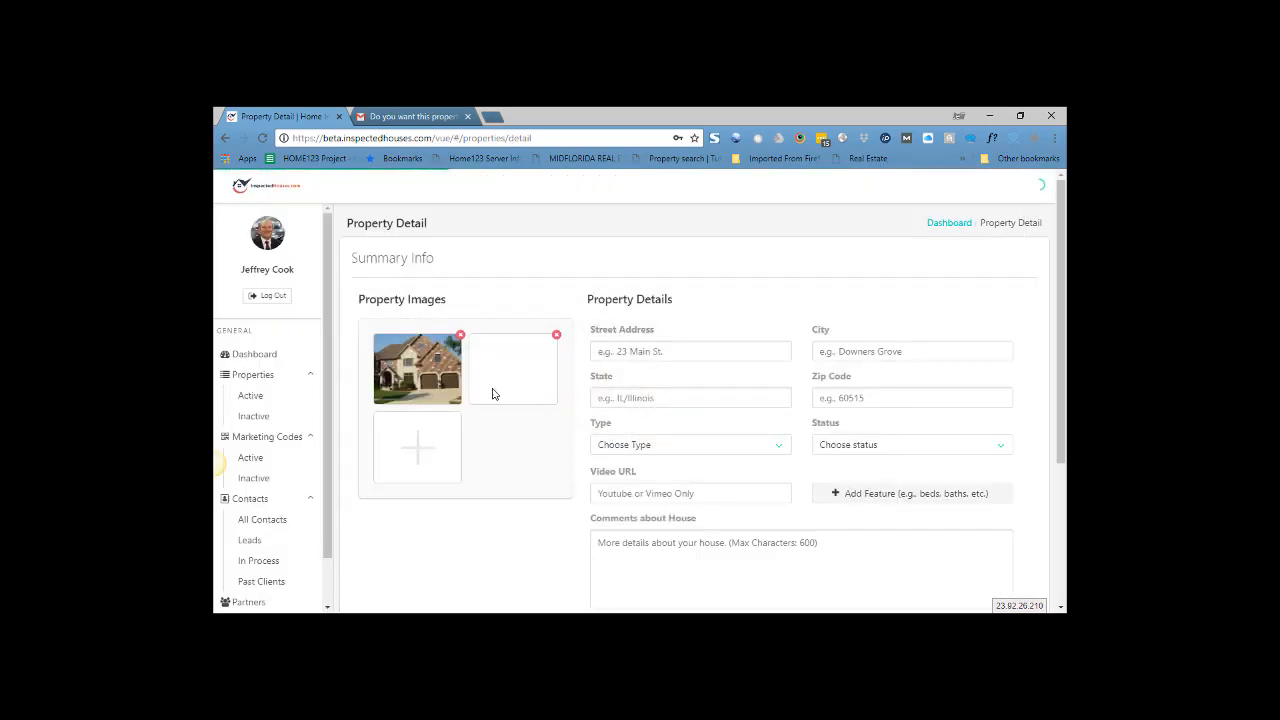
- Upload the dining-room photo, save its crop, and move it into the second slot
click(417, 449)
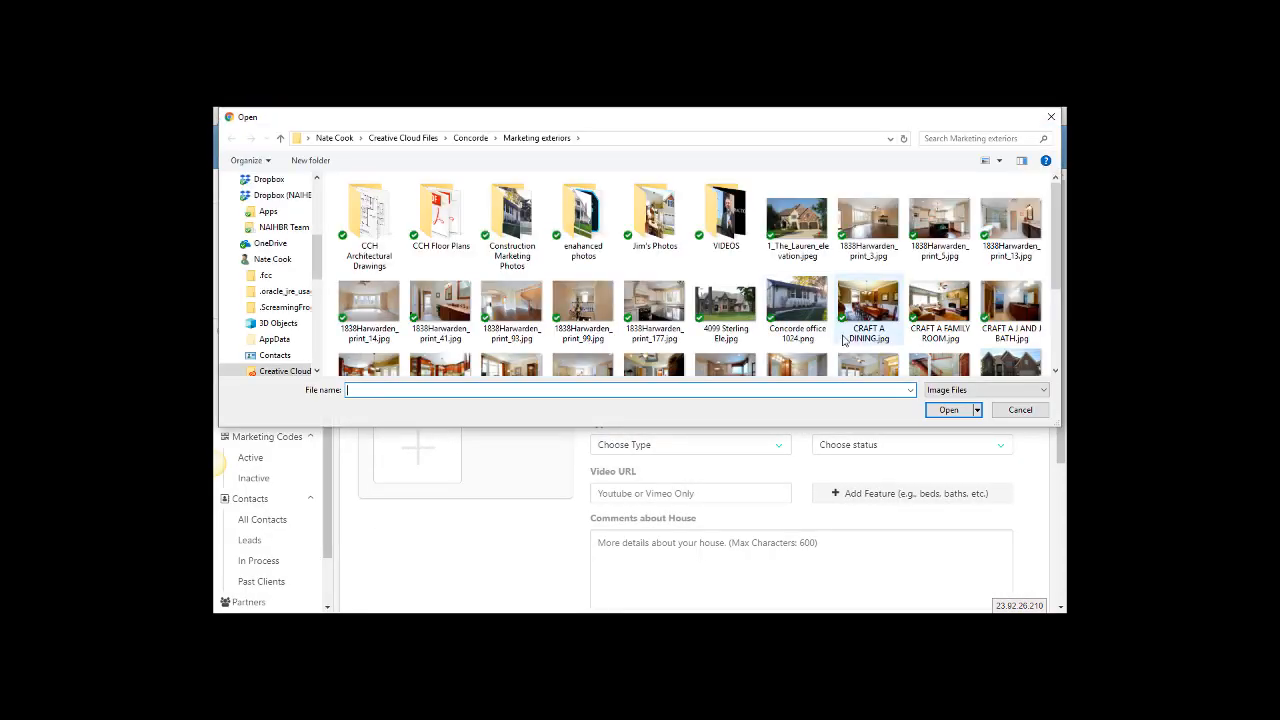
double_click(865, 298)
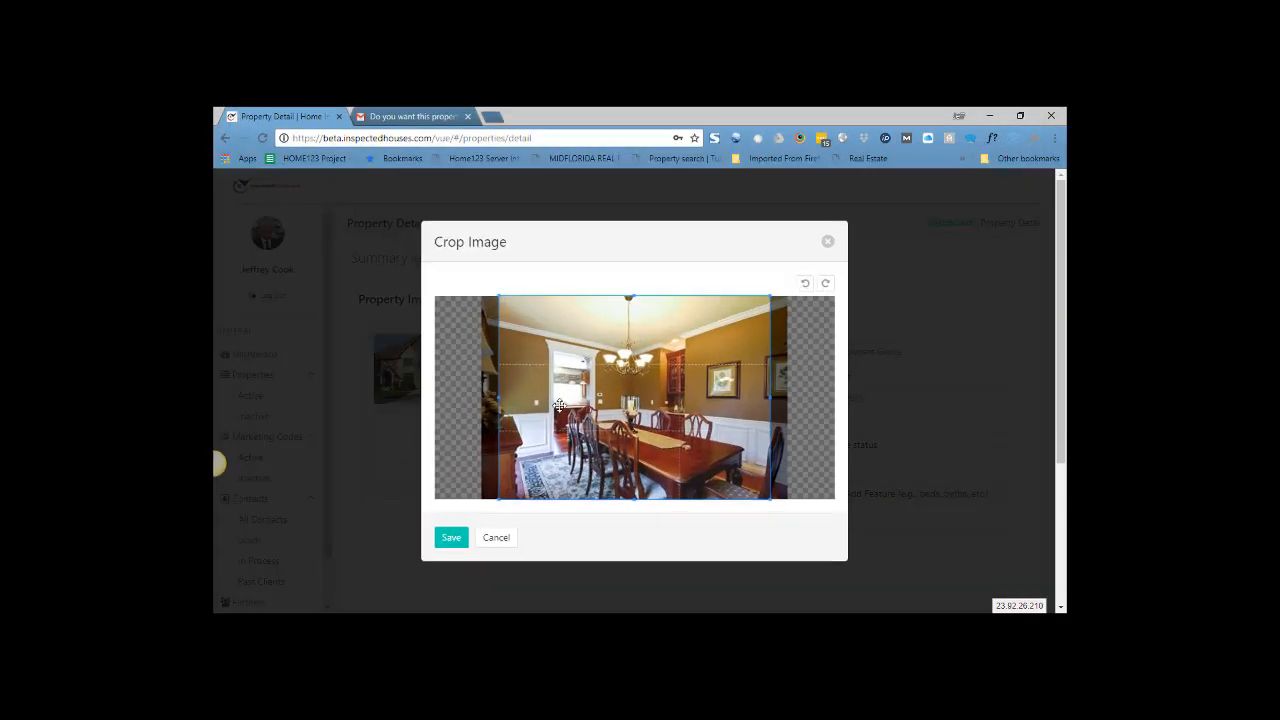
scroll(650, 405, down, 1)
click(451, 538)
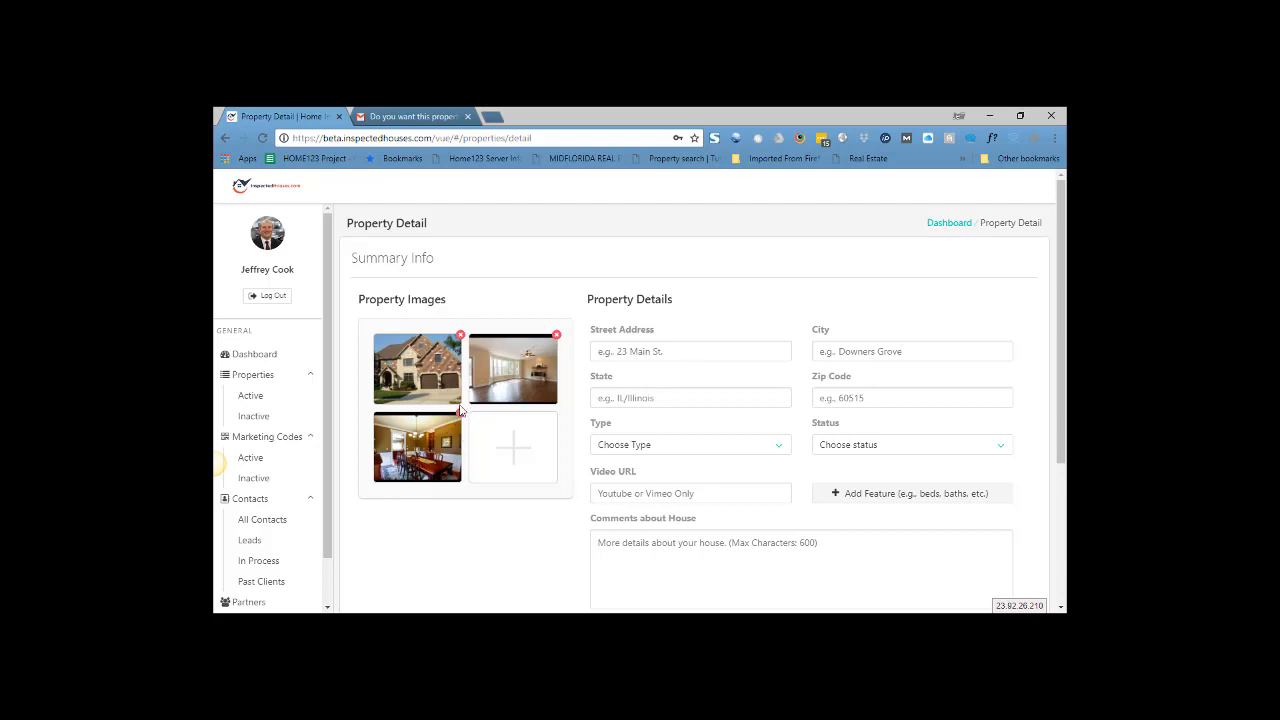
drag(422, 440, 513, 370)
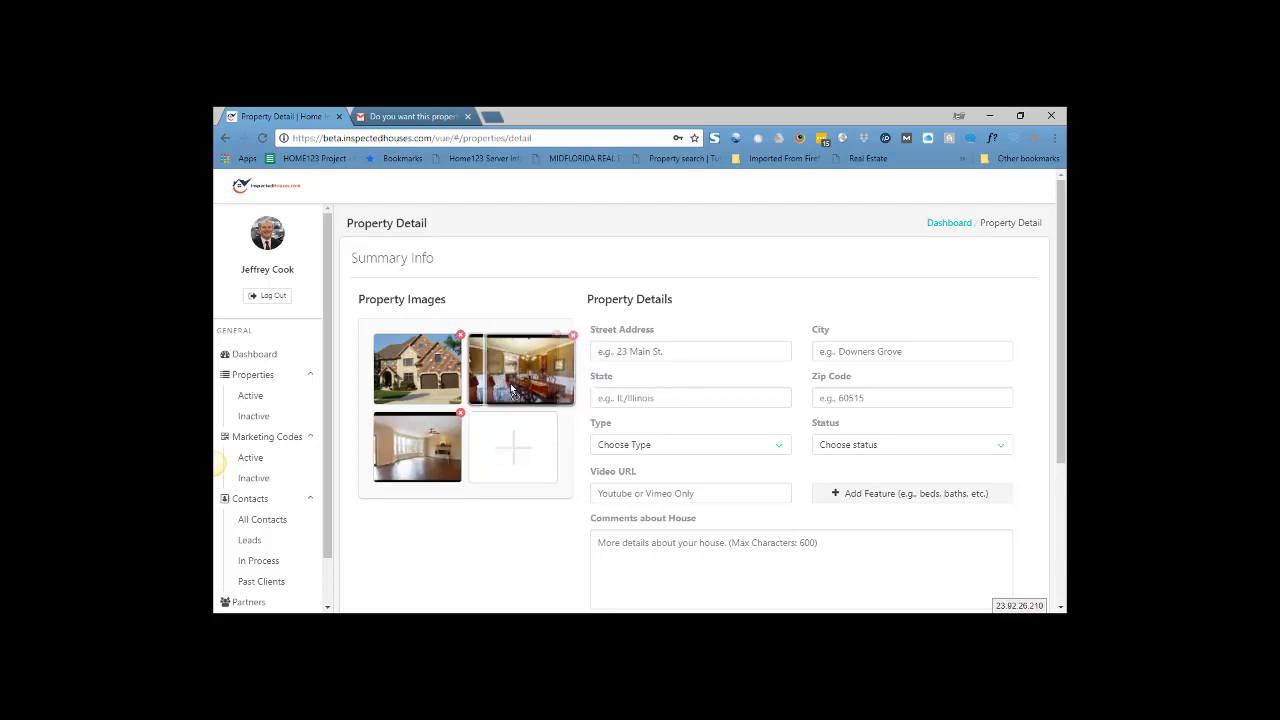
drag(414, 376, 507, 385)
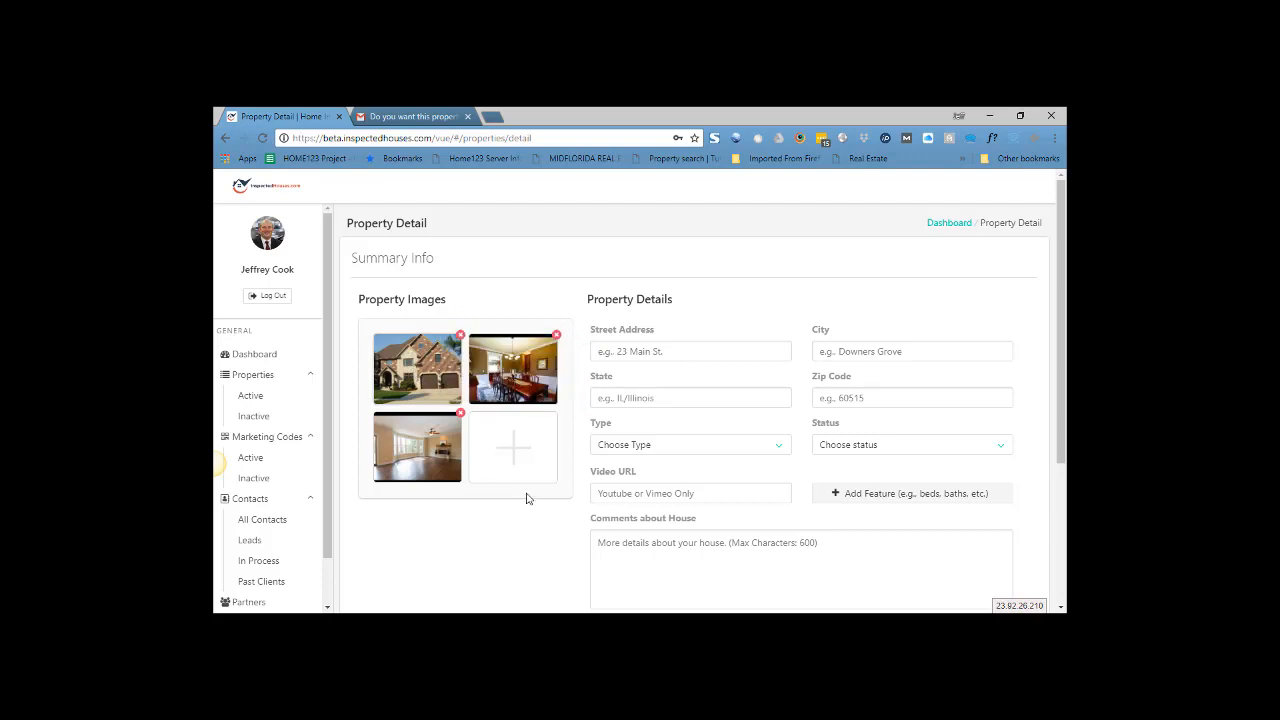
click(699, 347)
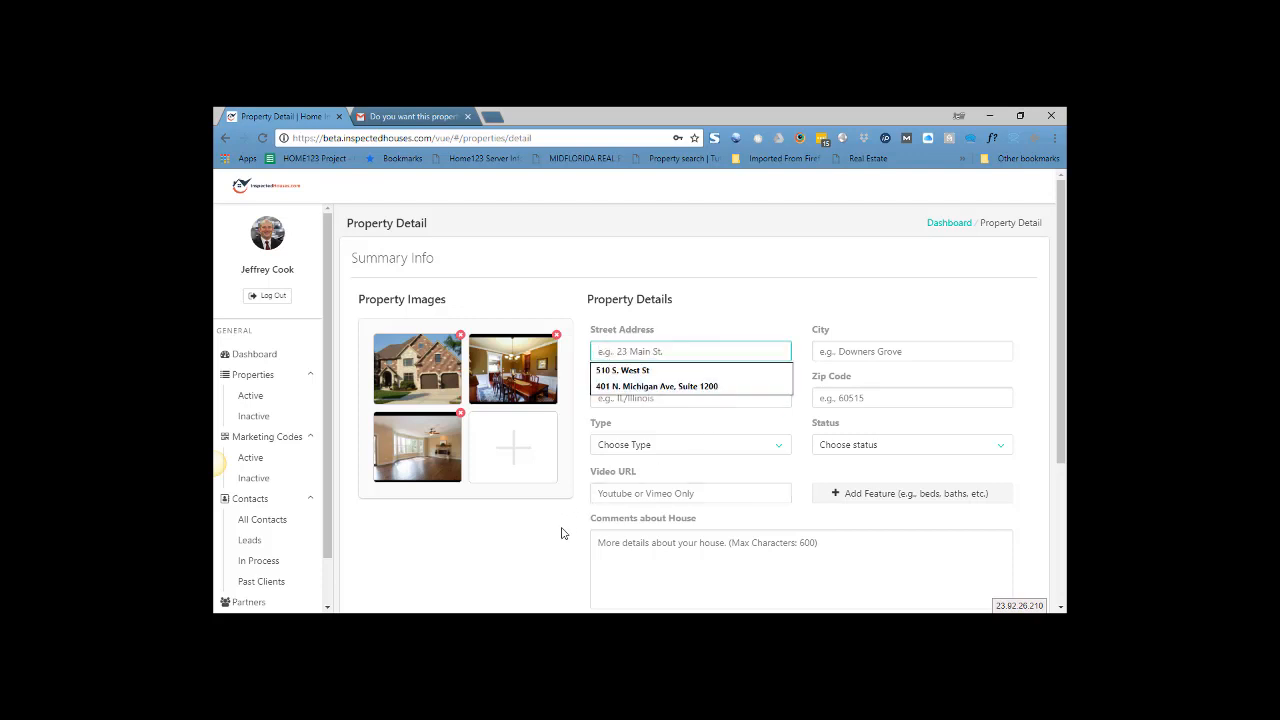
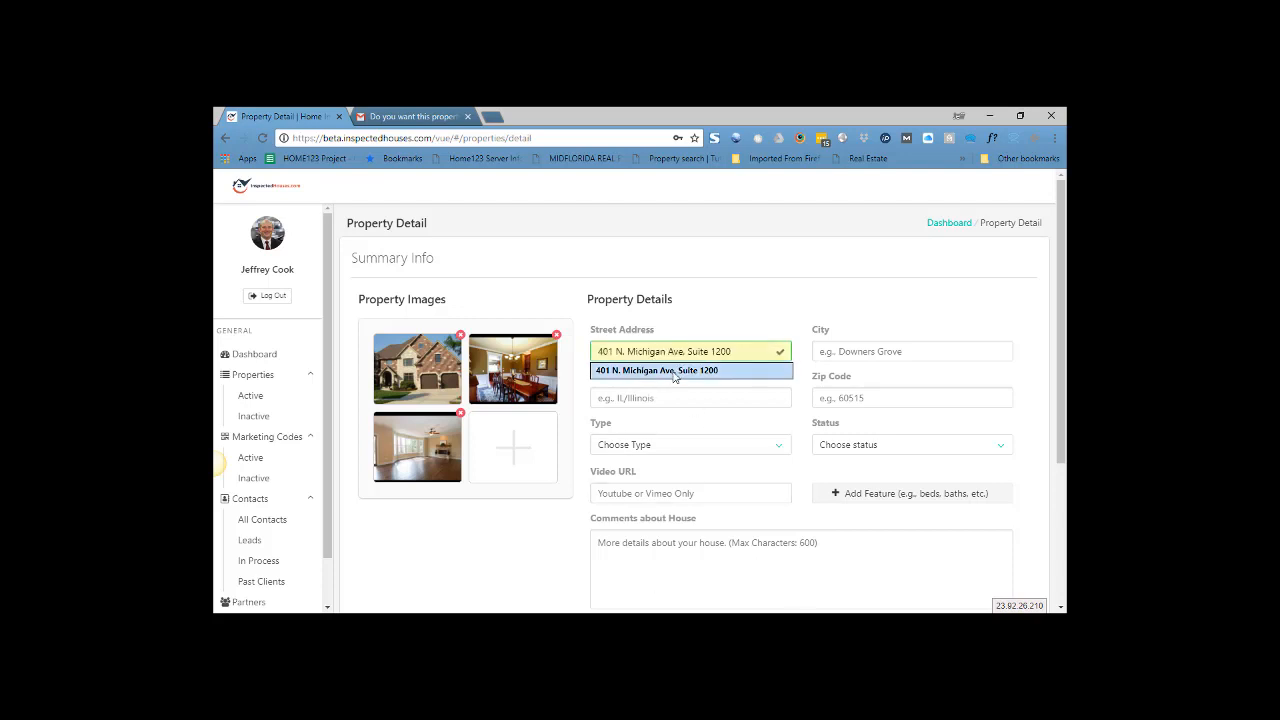
- Fill in the Michigan Ave street address from autofill, city Chicago, state IL and the zip code
click(675, 370)
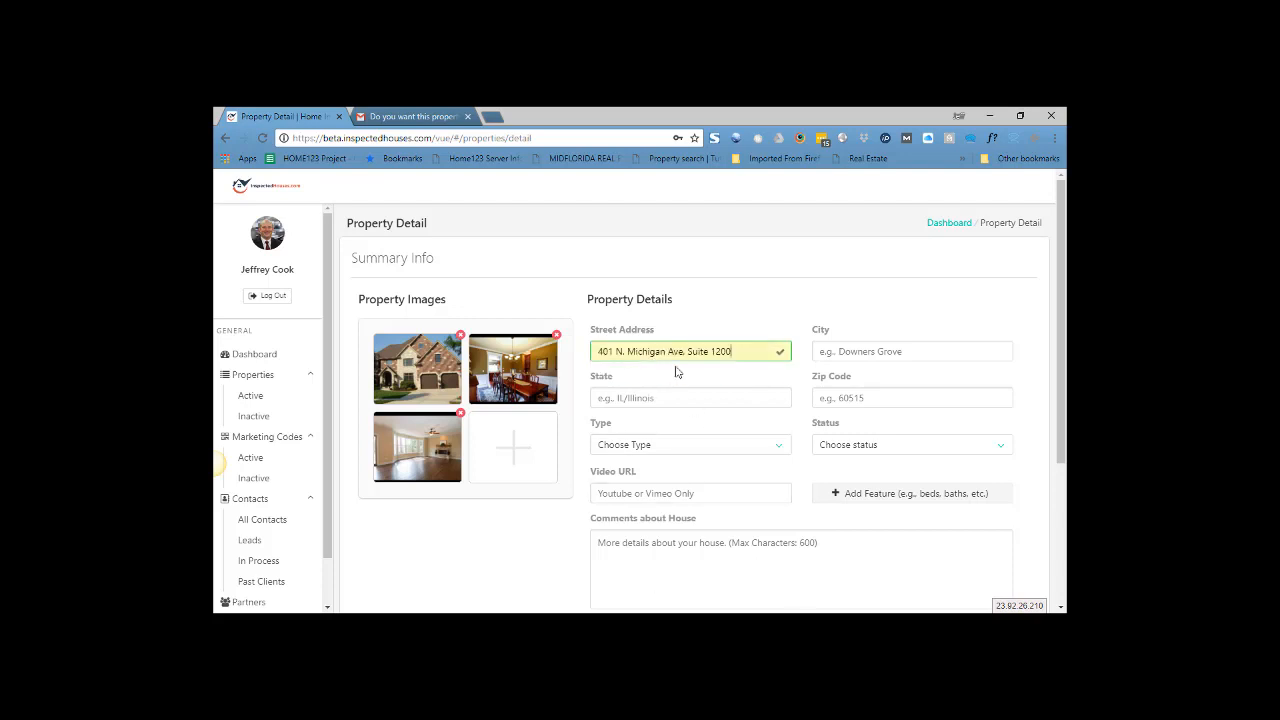
click(837, 350)
text(Chi)
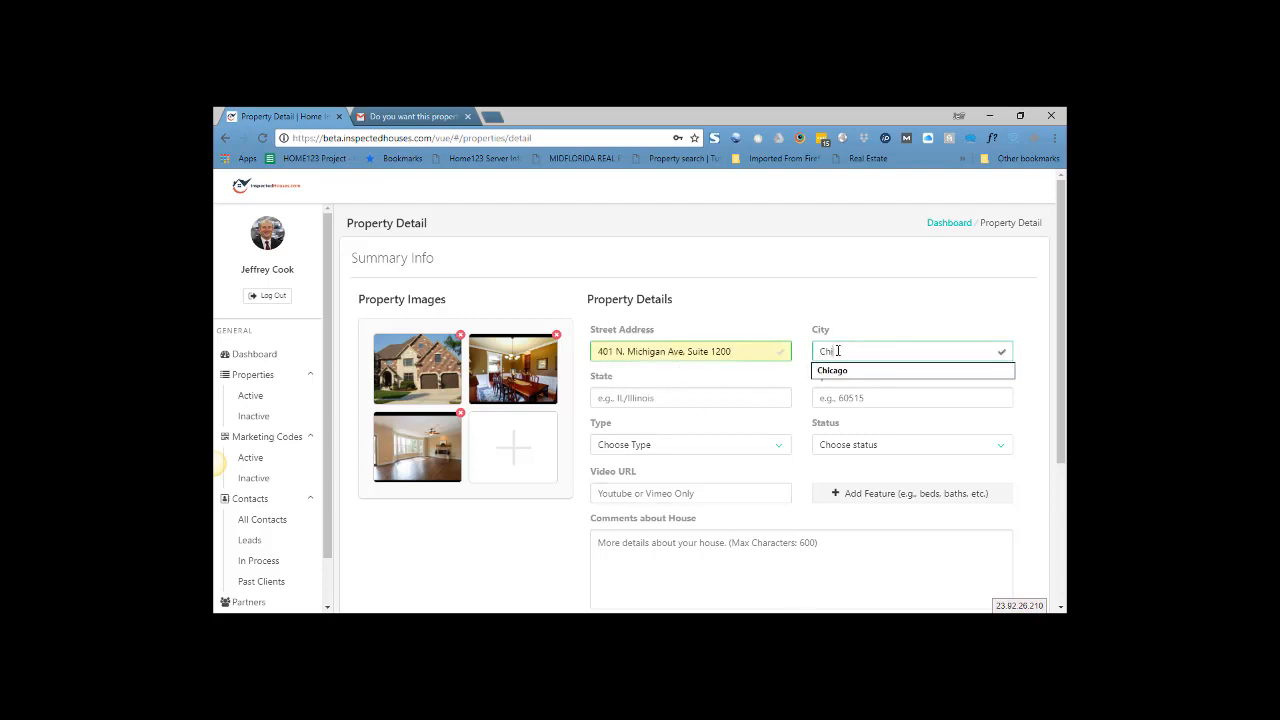
text(cago)
key(Tab)
text(IL)
key(Tab)
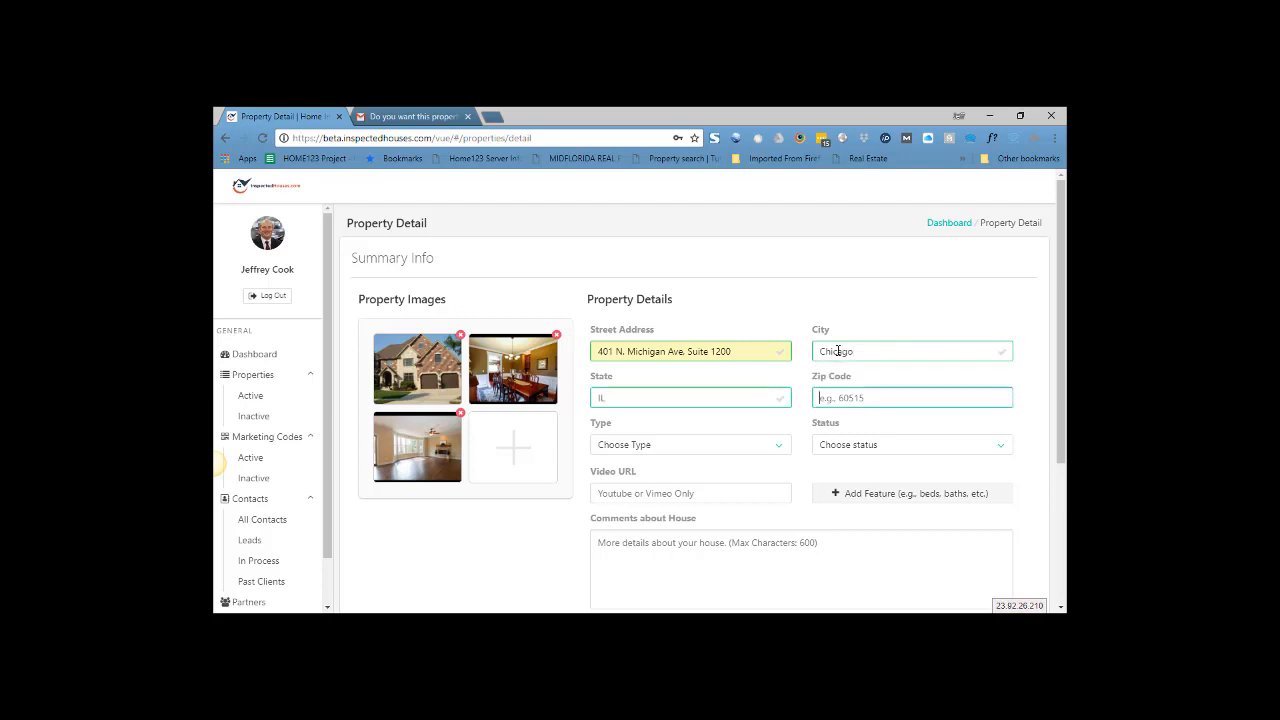
text(60611)
click(660, 448)
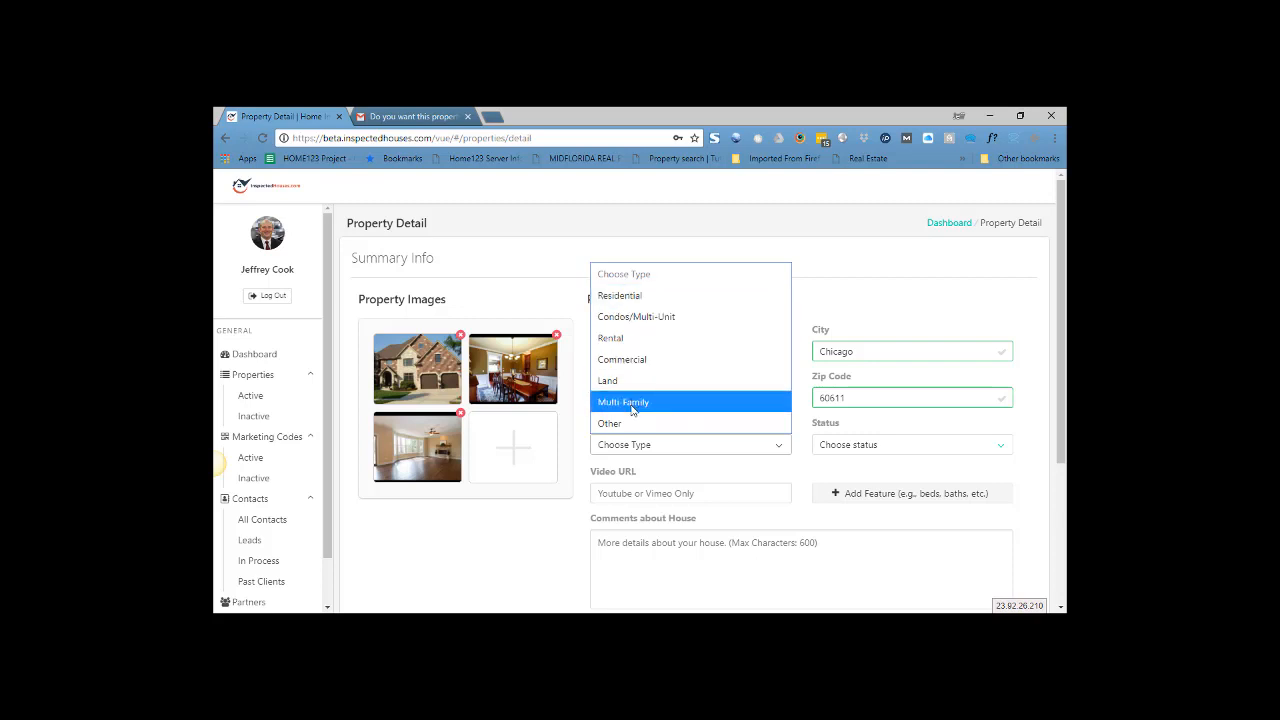
- Set the property type to Residential and the status to Pending
click(643, 297)
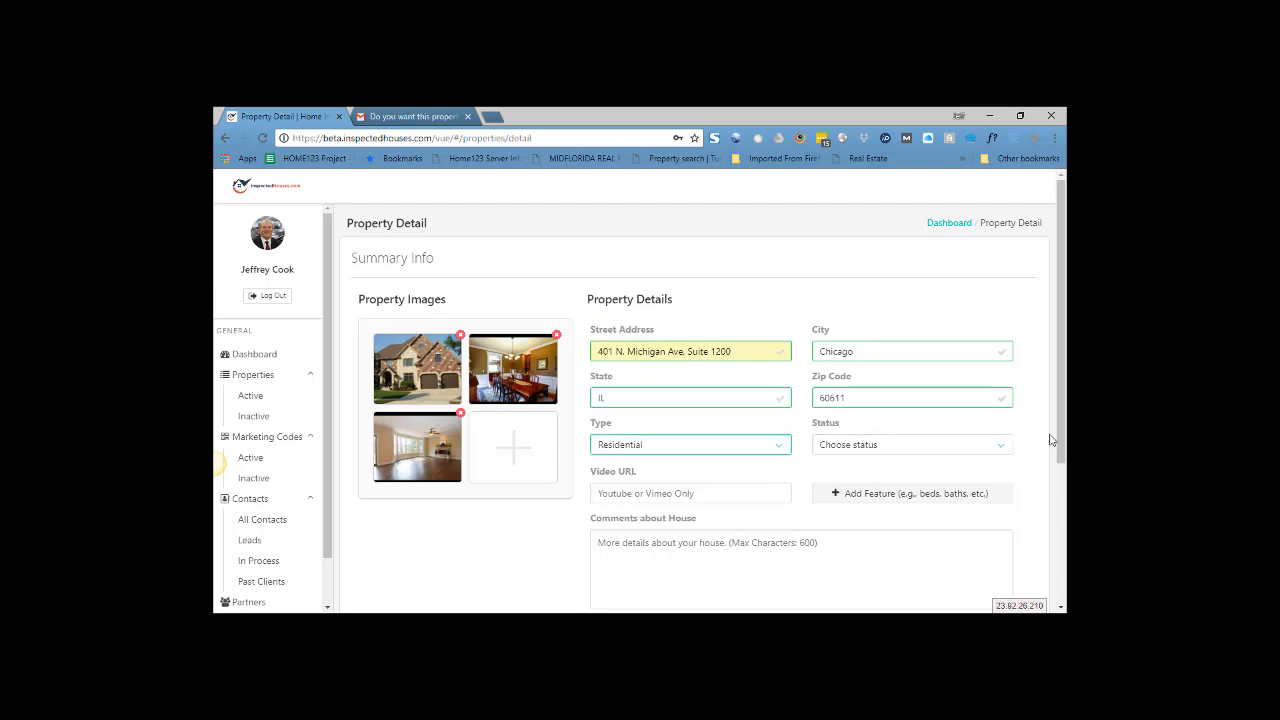
scroll(993, 457, down, 1)
click(919, 386)
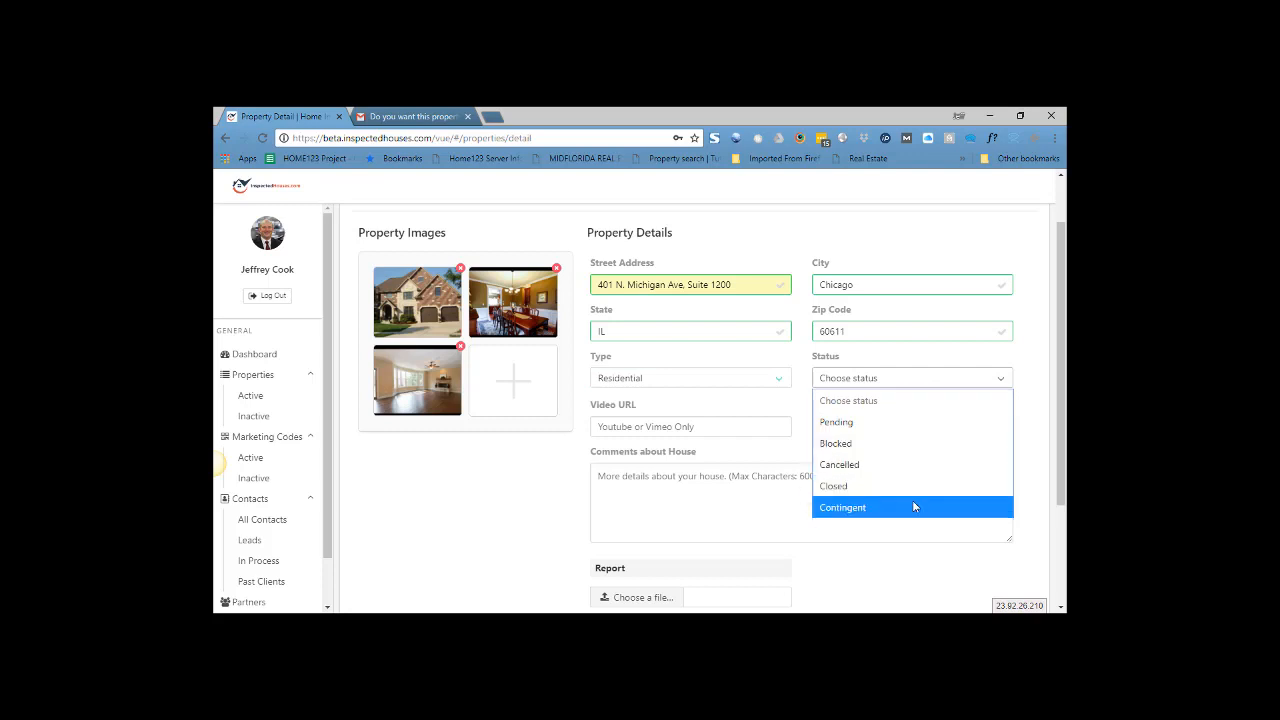
click(838, 422)
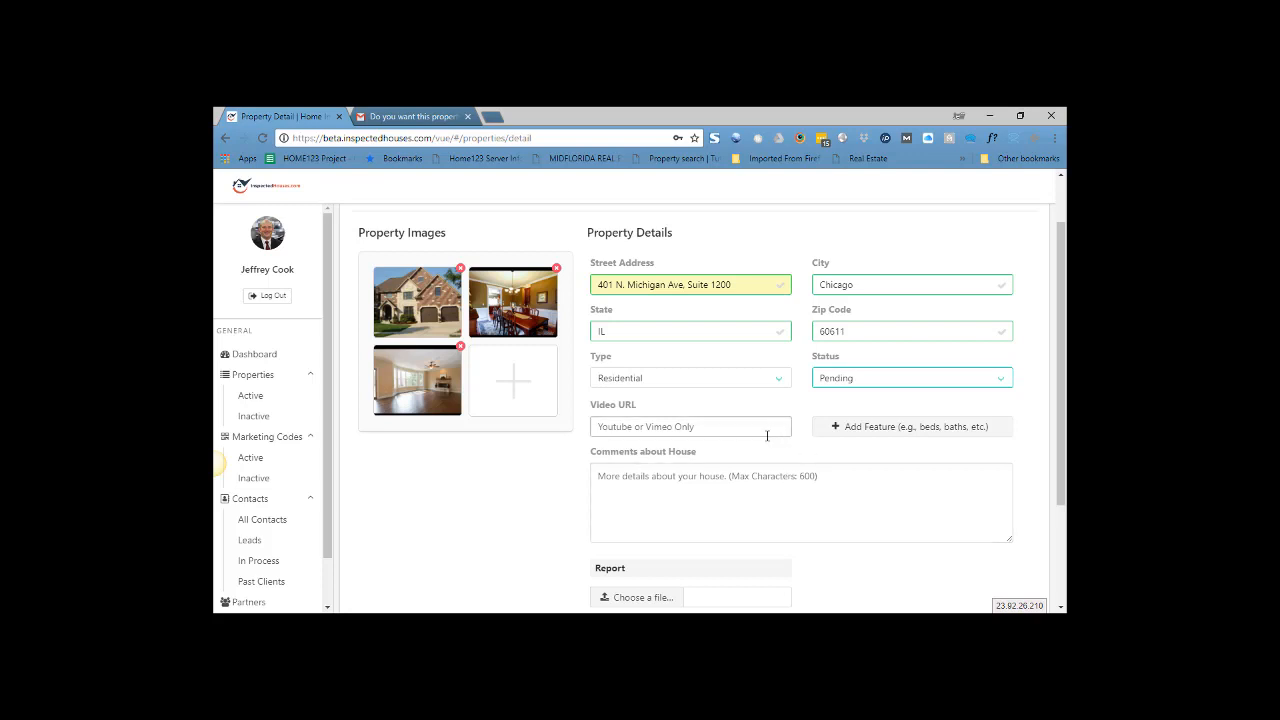
click(791, 494)
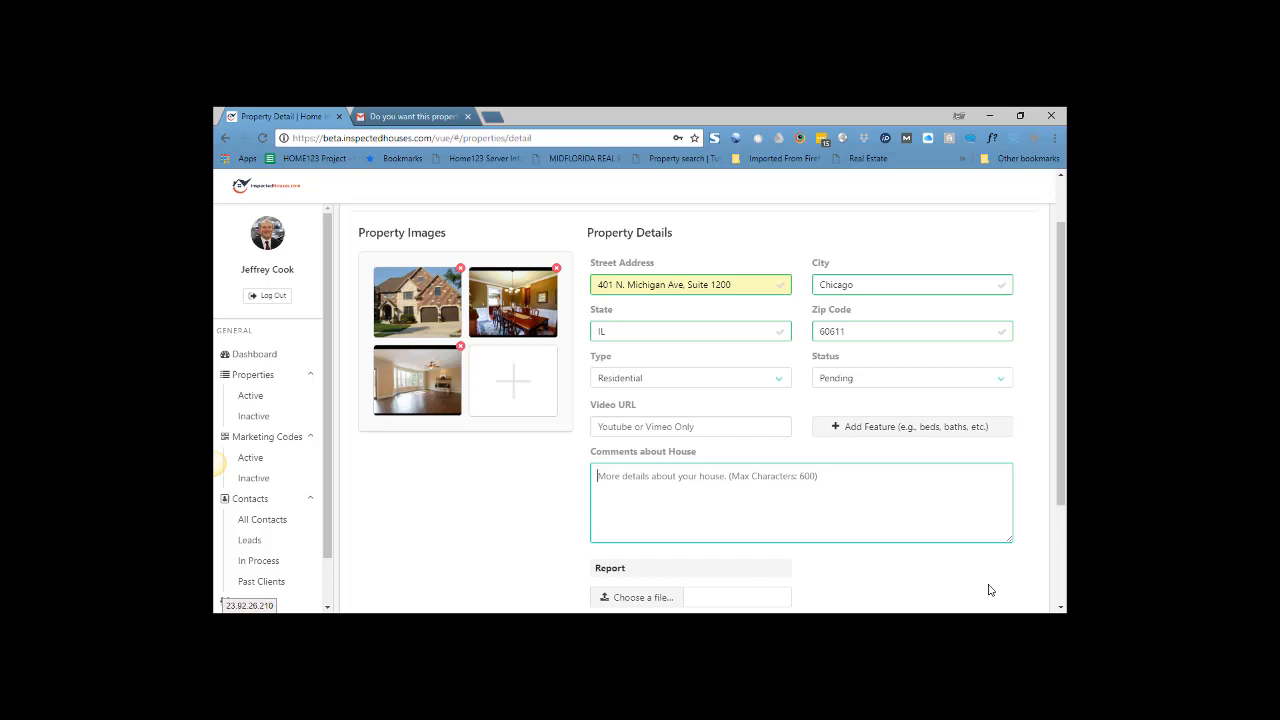
- Enter the comment 'great demo house' and add a bedrooms feature with value 4
text(d)
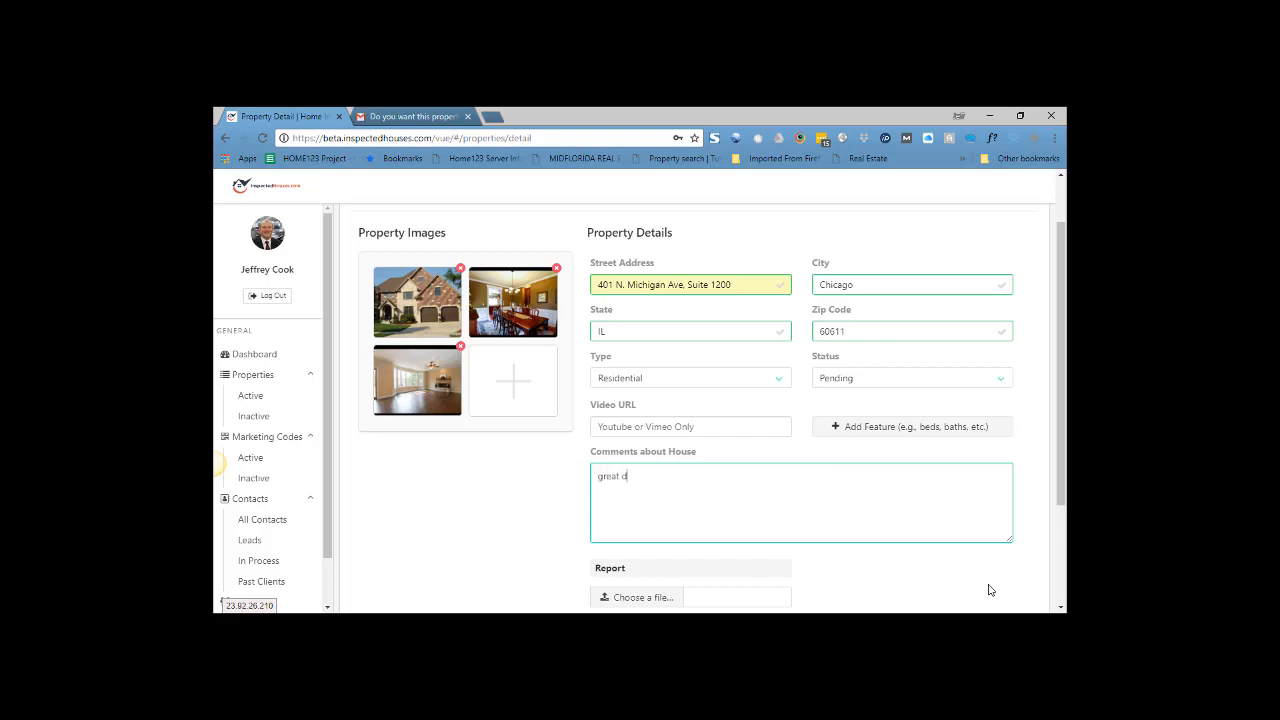
text(emo house)
click(864, 432)
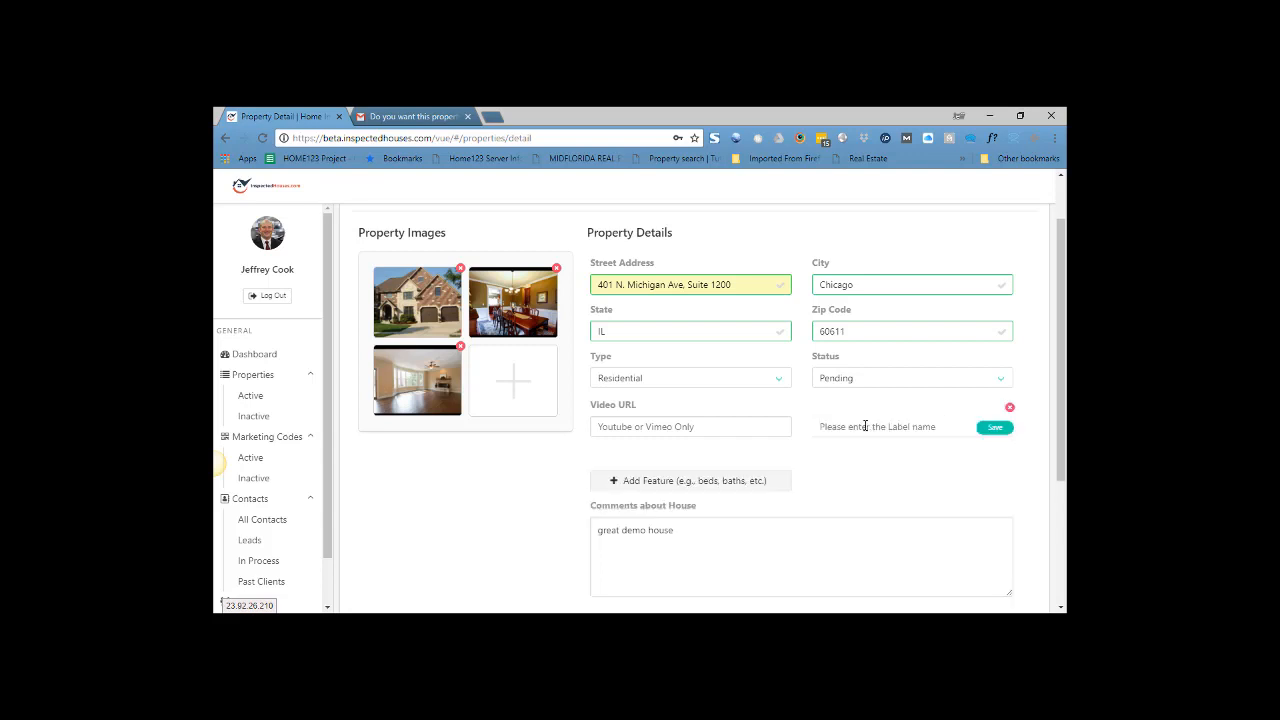
text(bedrooms)
click(995, 427)
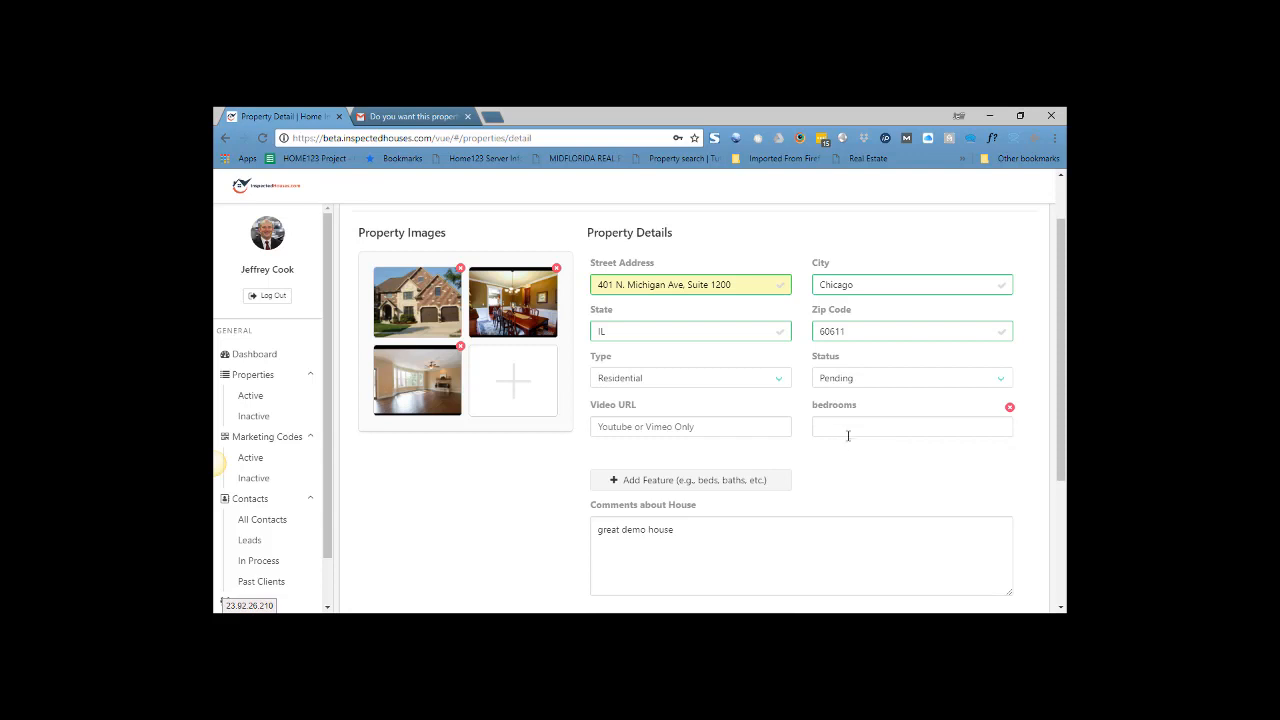
click(851, 428)
text(4)
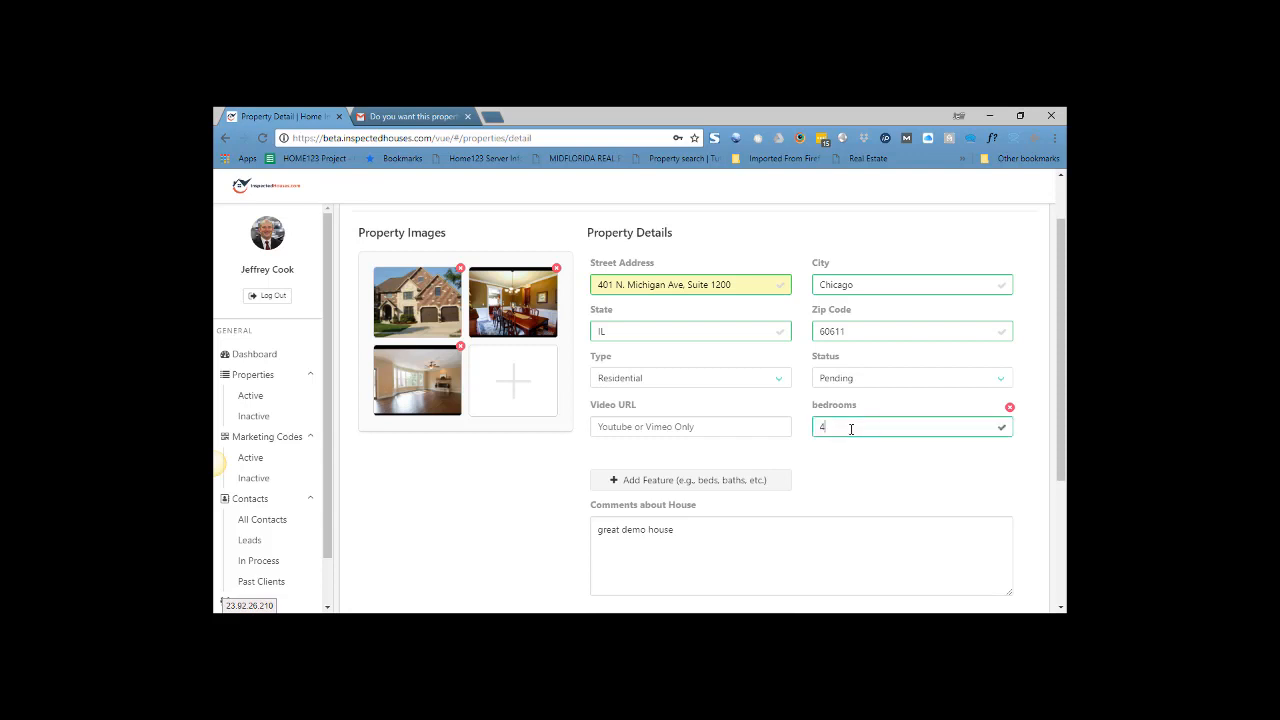
- Add features for bathrooms 2.5 and roofing 'new in 2017'
click(647, 482)
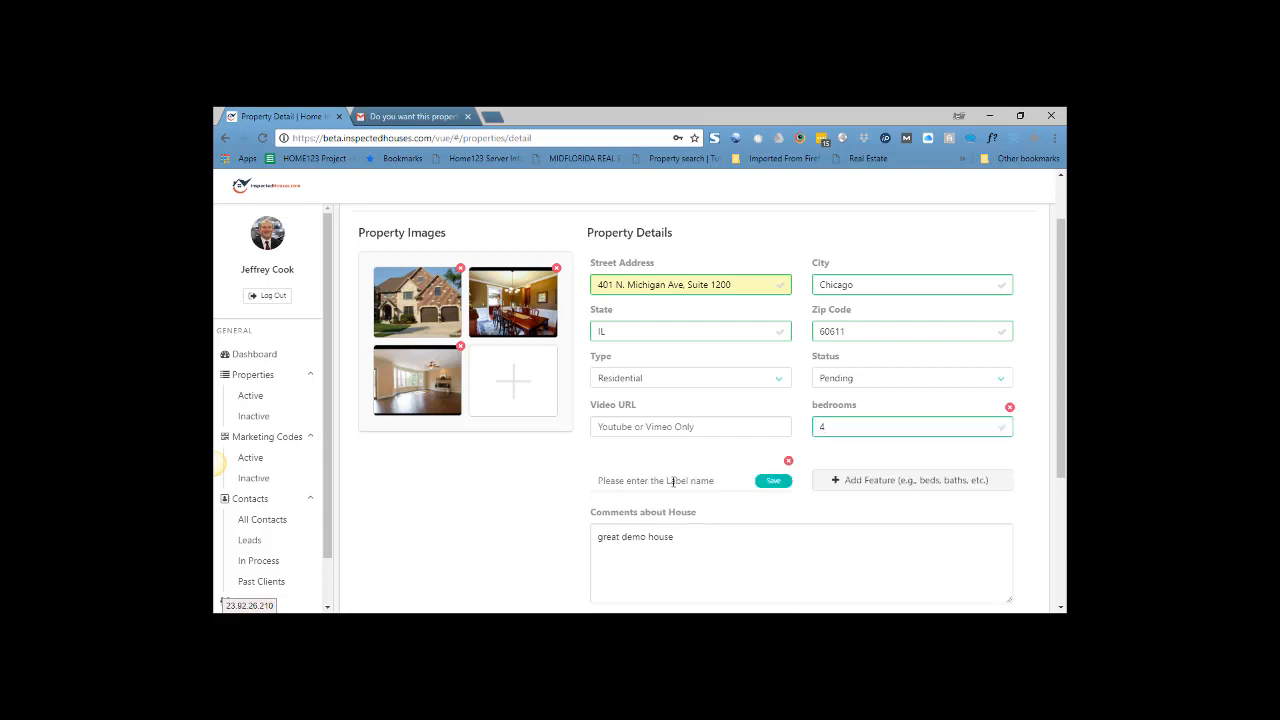
text(bathrooms)
click(775, 482)
click(695, 480)
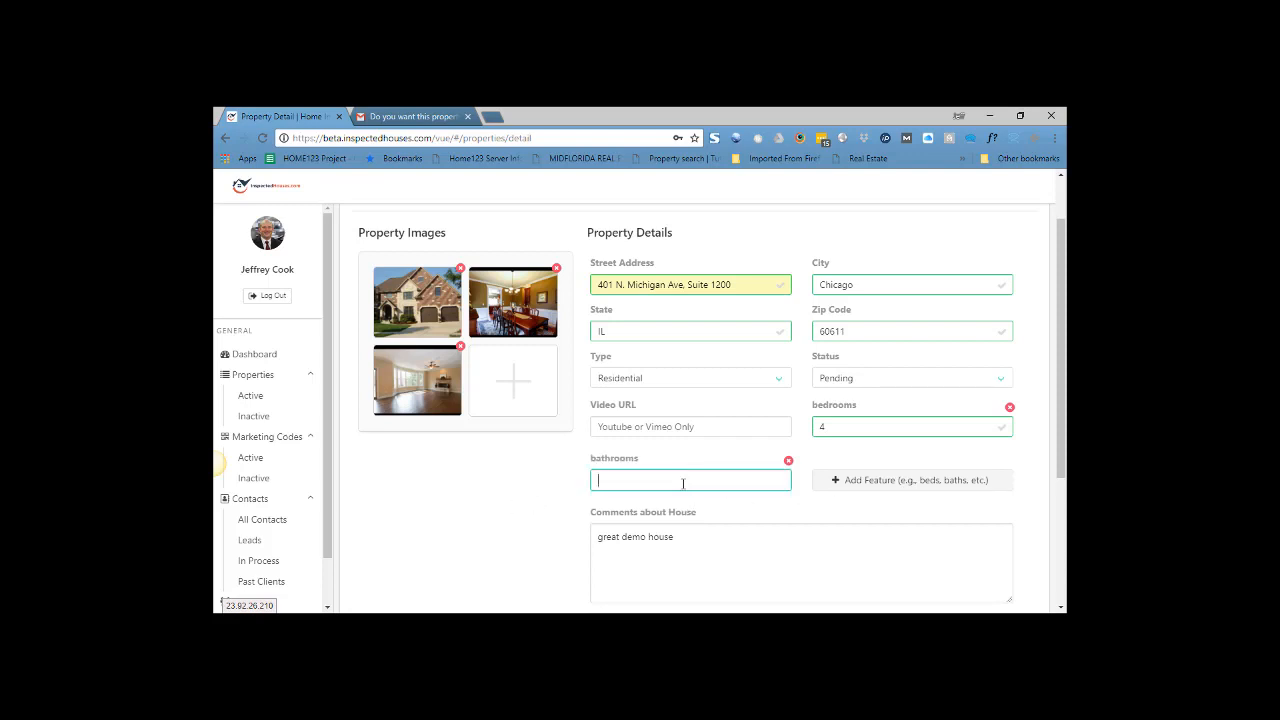
text(2.5)
click(845, 481)
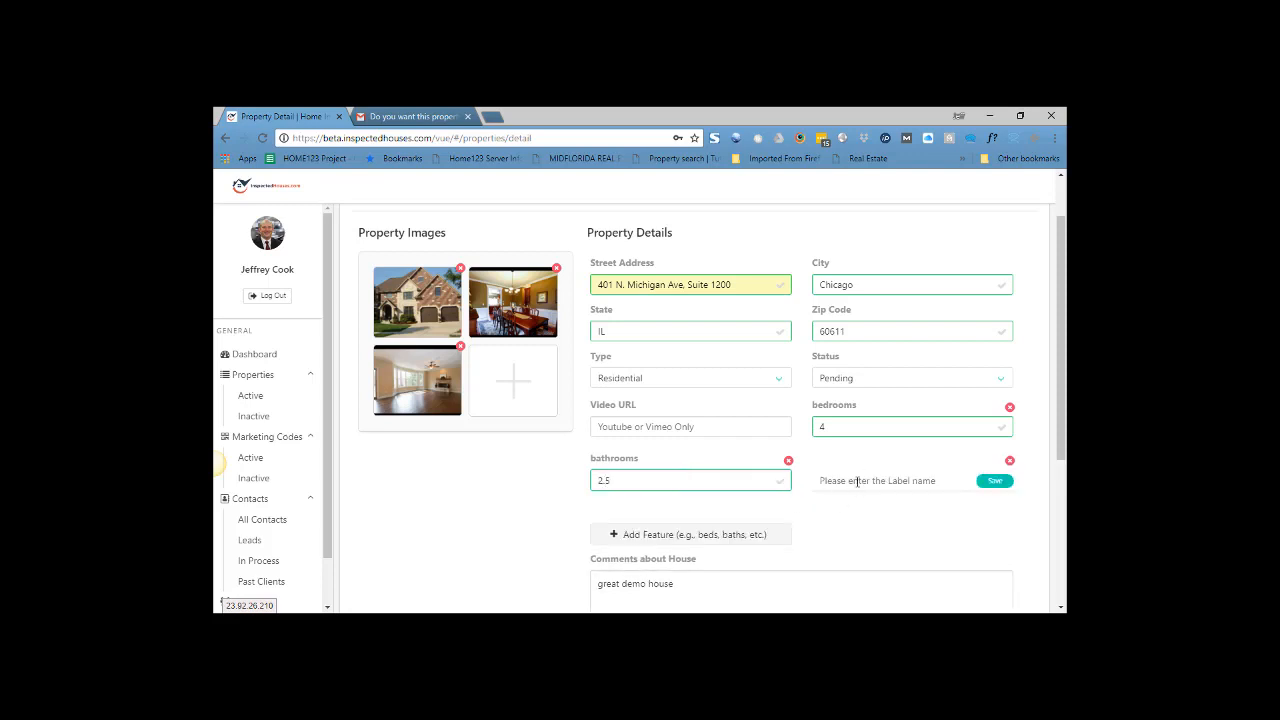
text(ro)
key(BackSpace)
key(BackSpace)
text(Fo)
text(oofing)
click(994, 481)
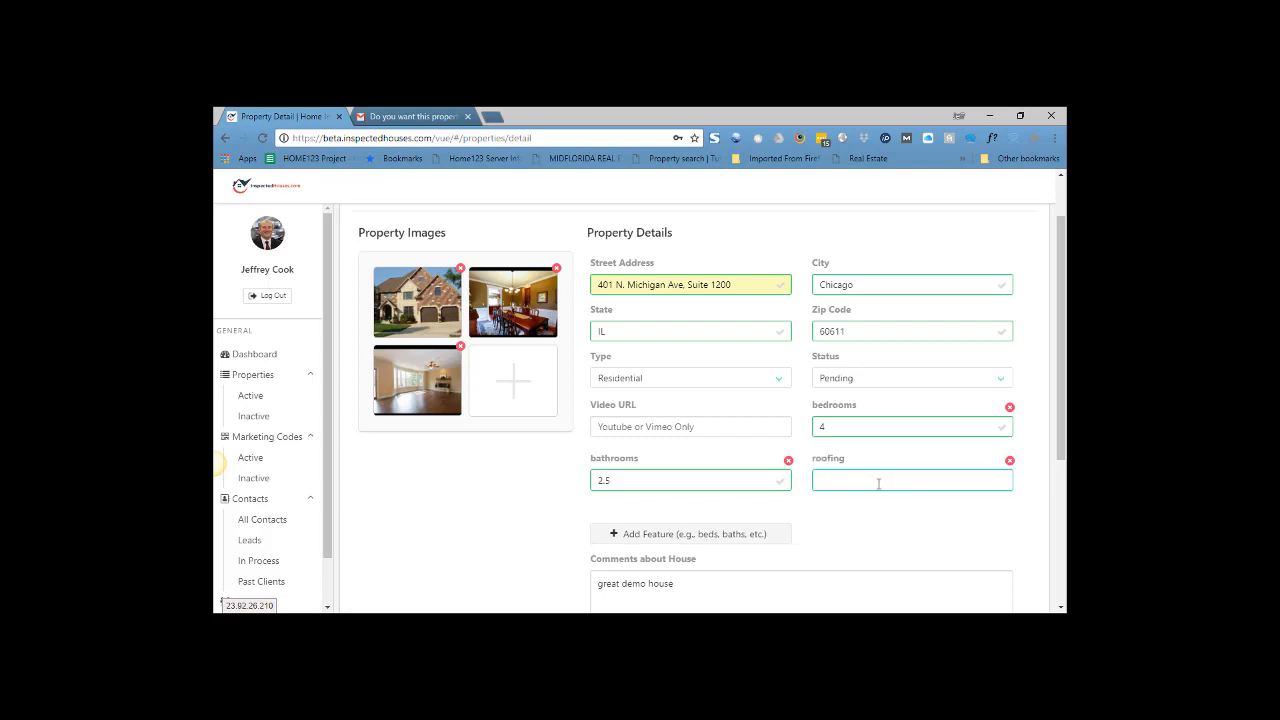
text(new in 2017)
scroll(790, 493, down, 3)
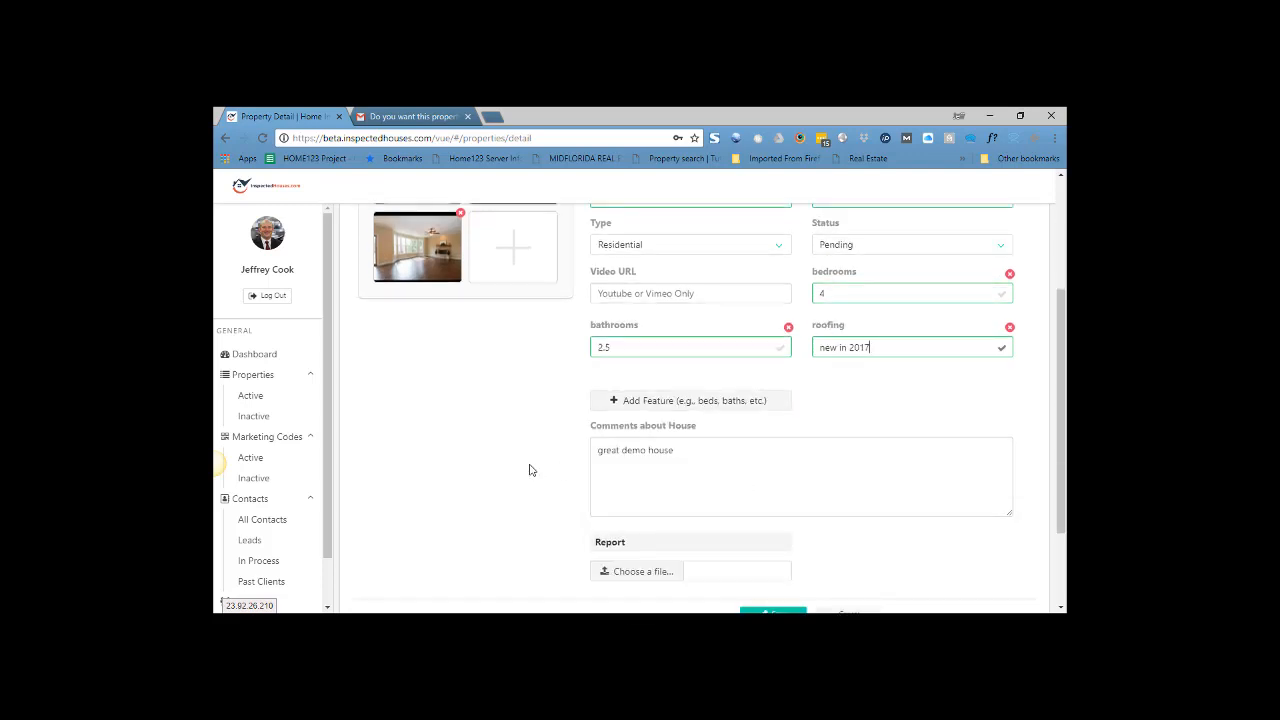
scroll(527, 470, down, 2)
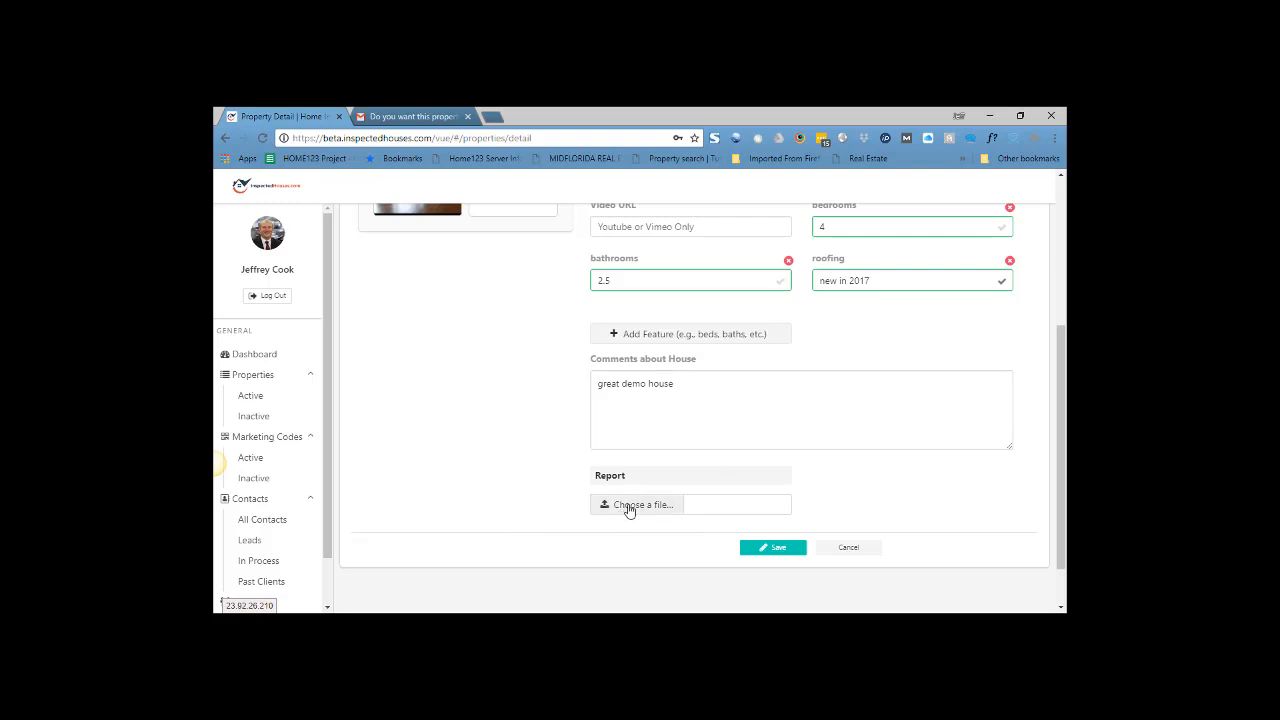
- Attach 231 Keystone Plan.pdf from CCH Floor Plans as the report, accept the consent, and save
click(629, 508)
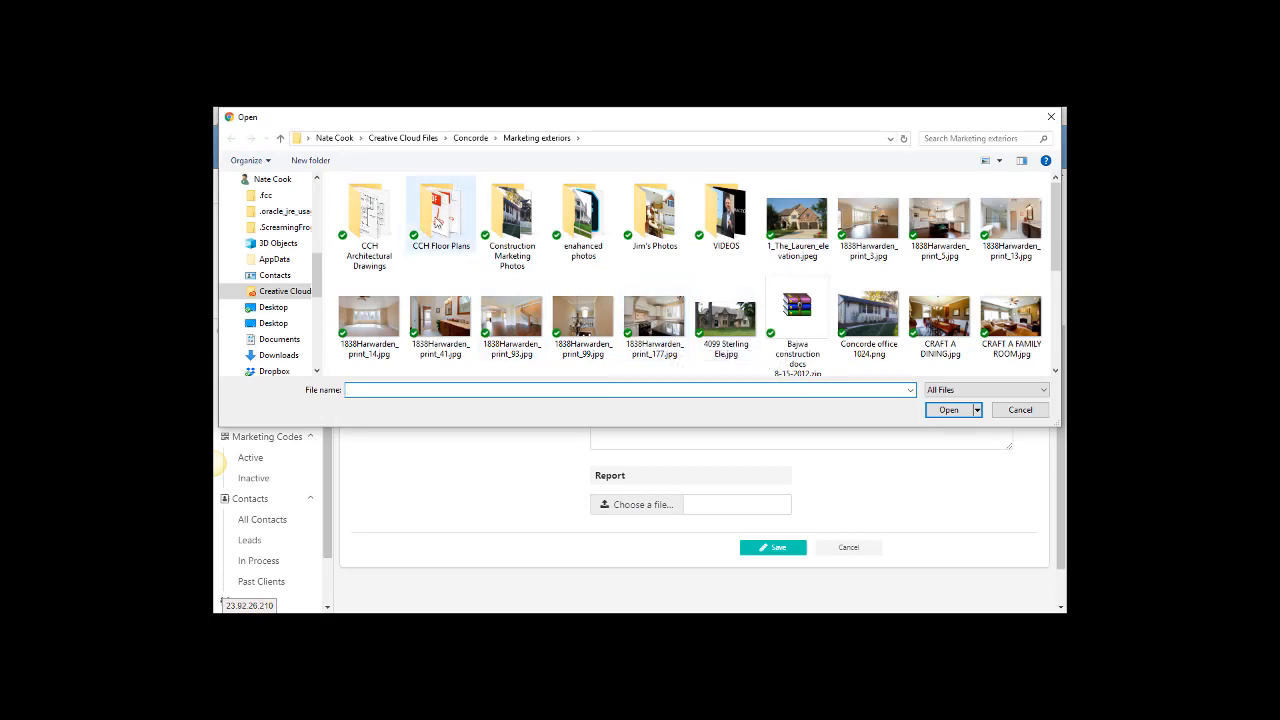
click(433, 218)
double_click(437, 221)
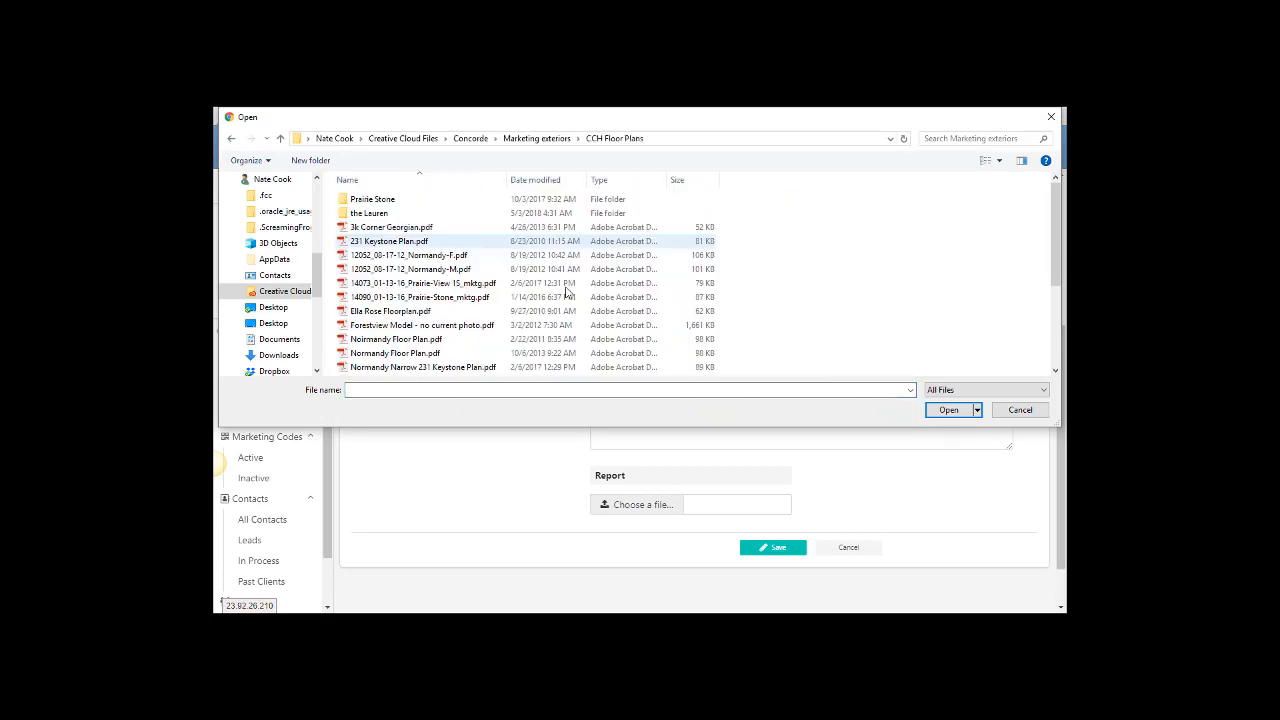
double_click(435, 243)
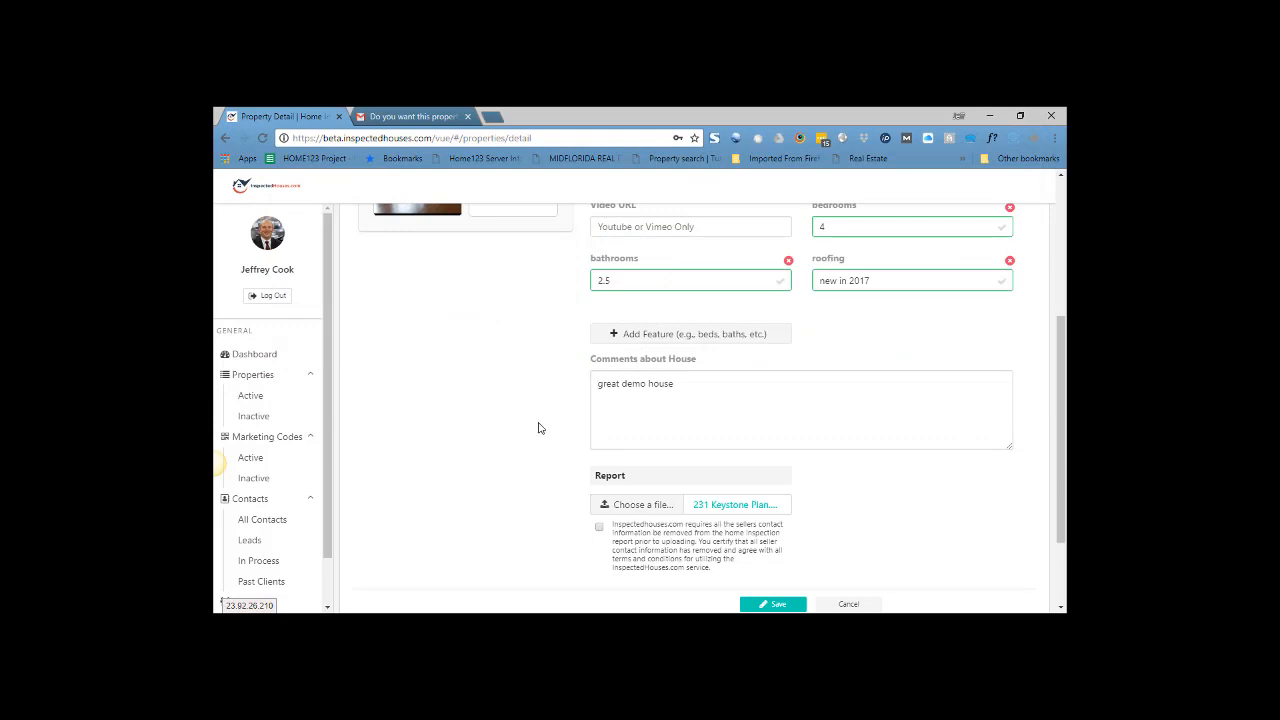
scroll(530, 414, down, 1)
scroll(525, 410, down, 1)
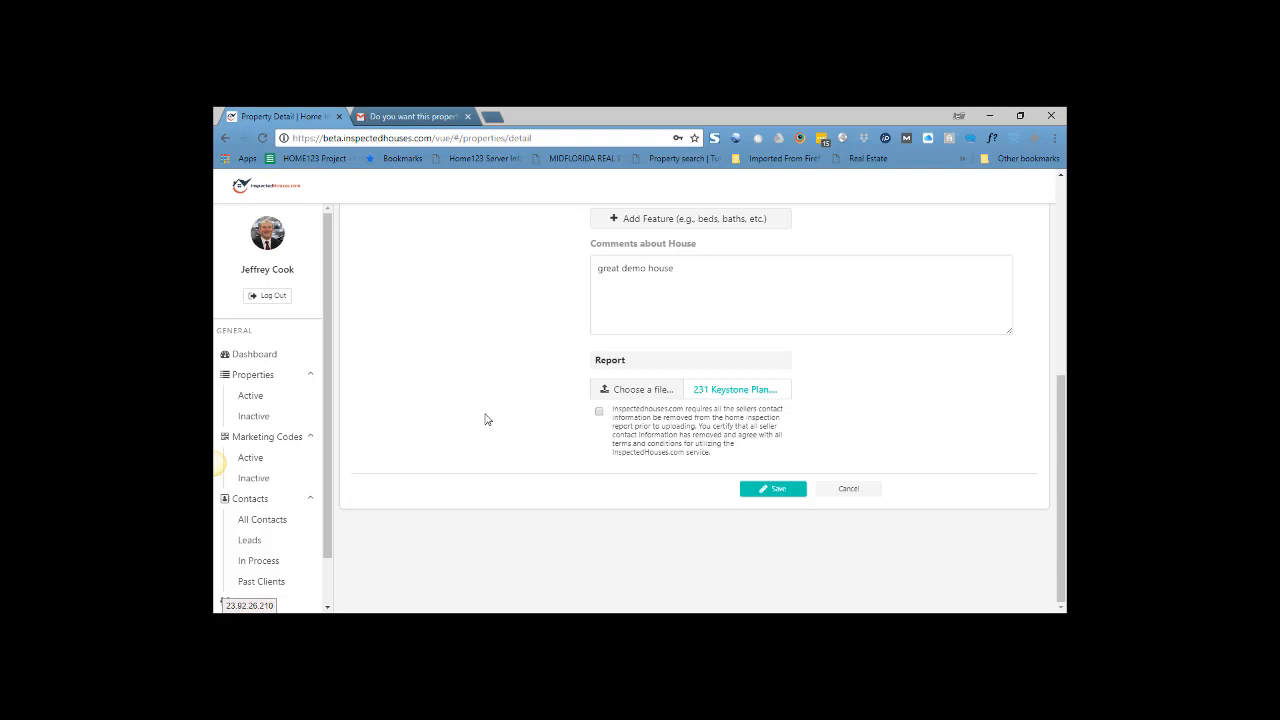
click(599, 413)
click(776, 489)
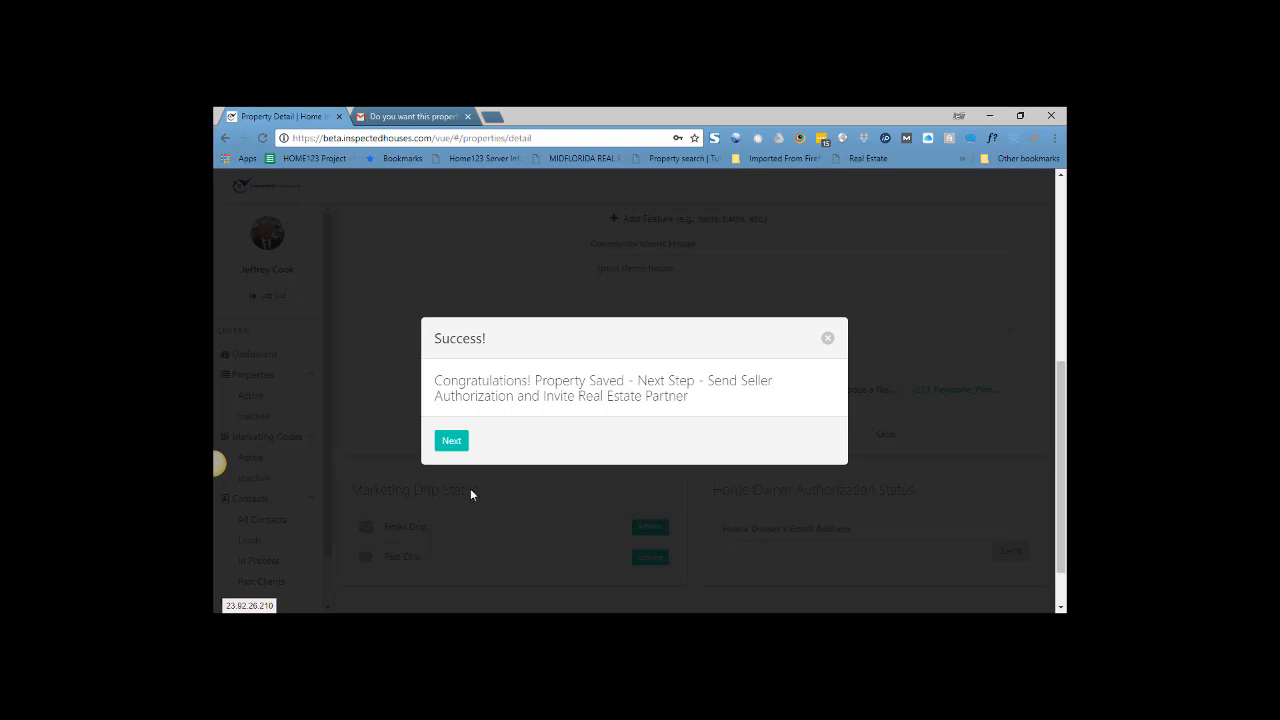
- Move past the save confirmation, abandon adding a new agent, and show the Choose Agent list
click(452, 441)
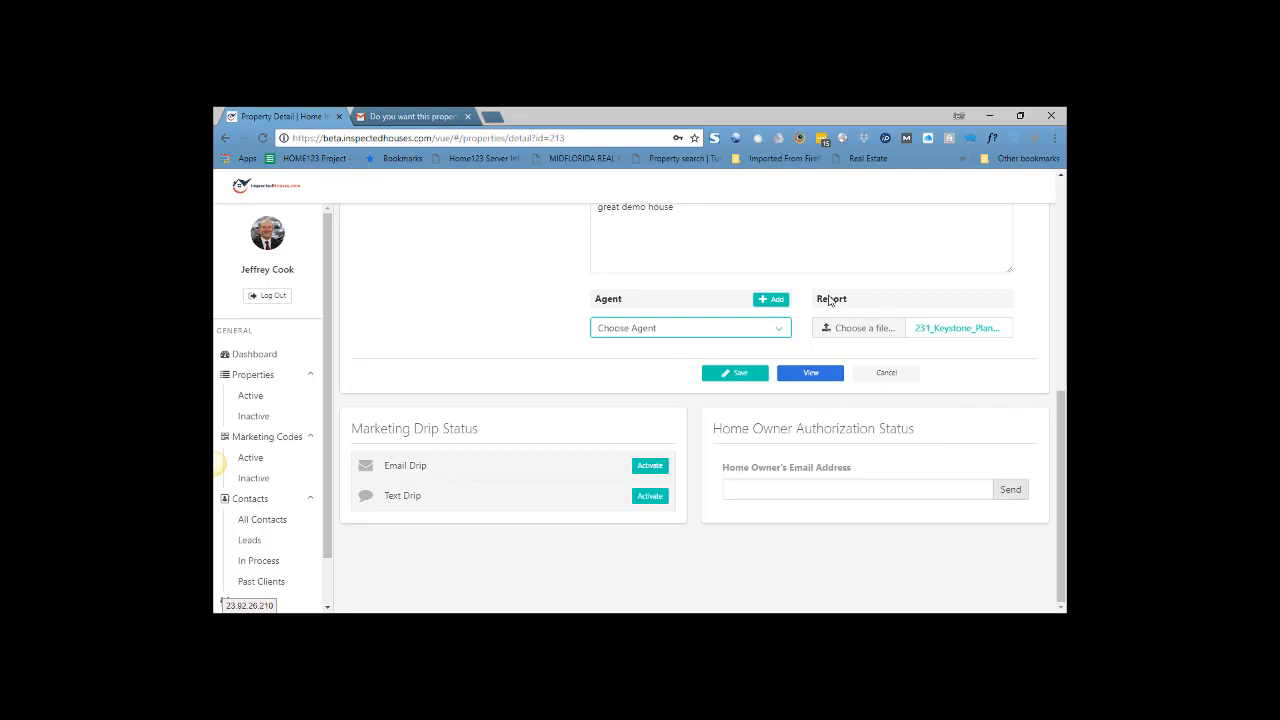
click(775, 304)
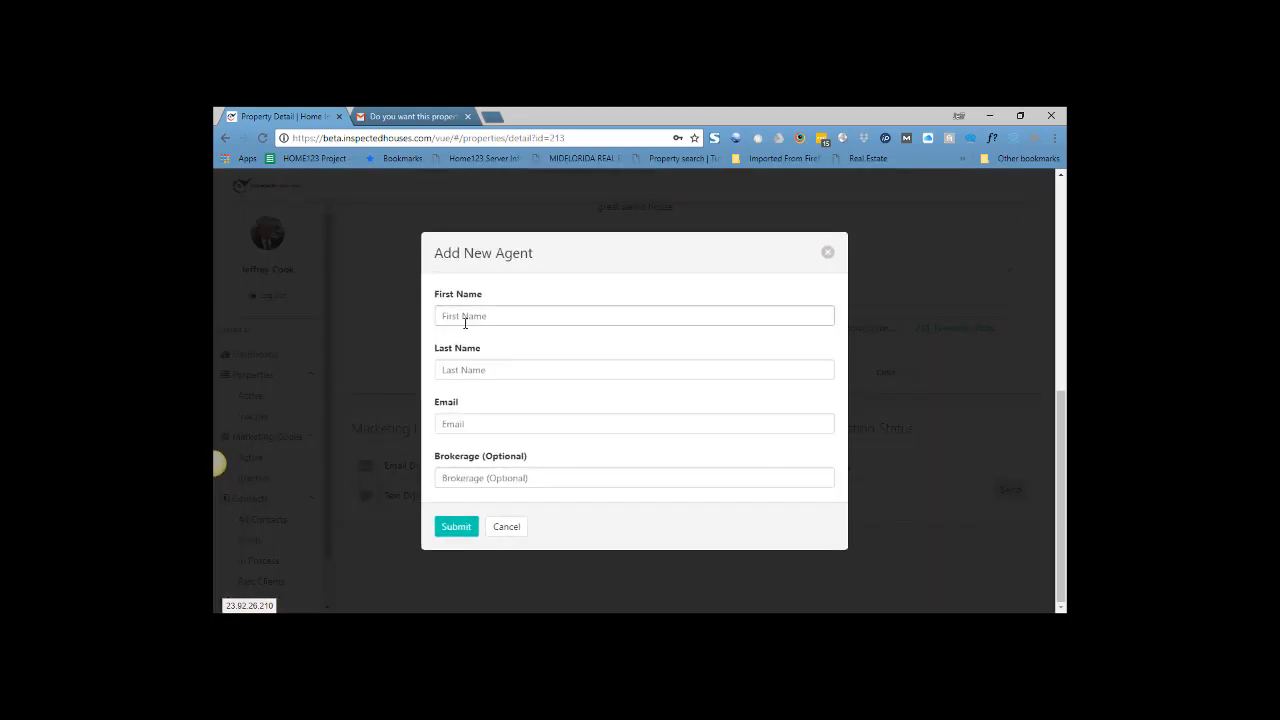
click(489, 316)
click(481, 369)
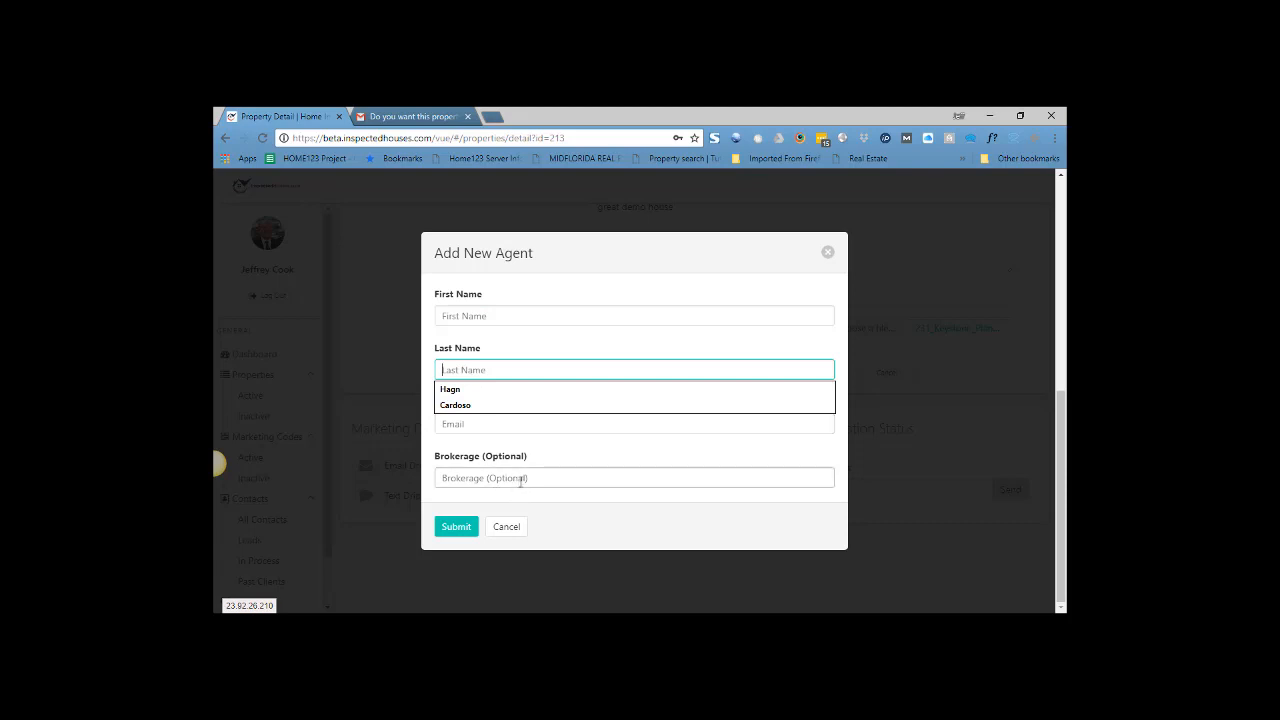
click(514, 526)
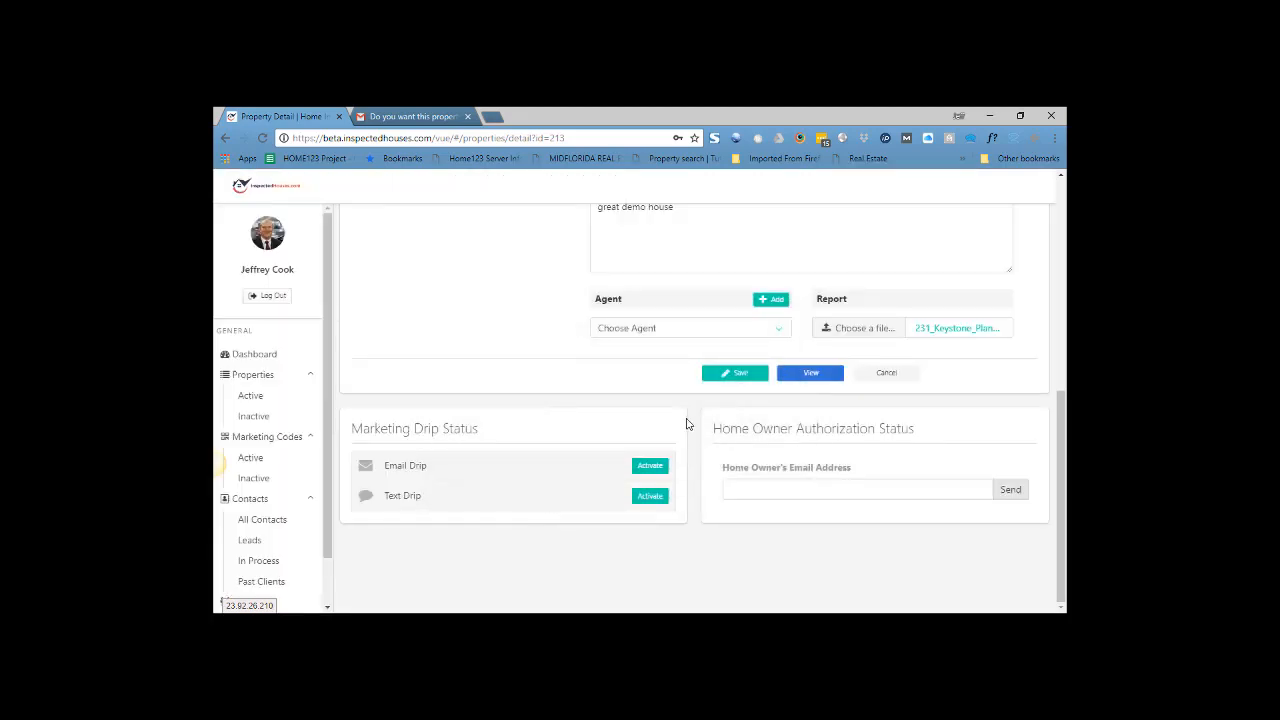
click(777, 334)
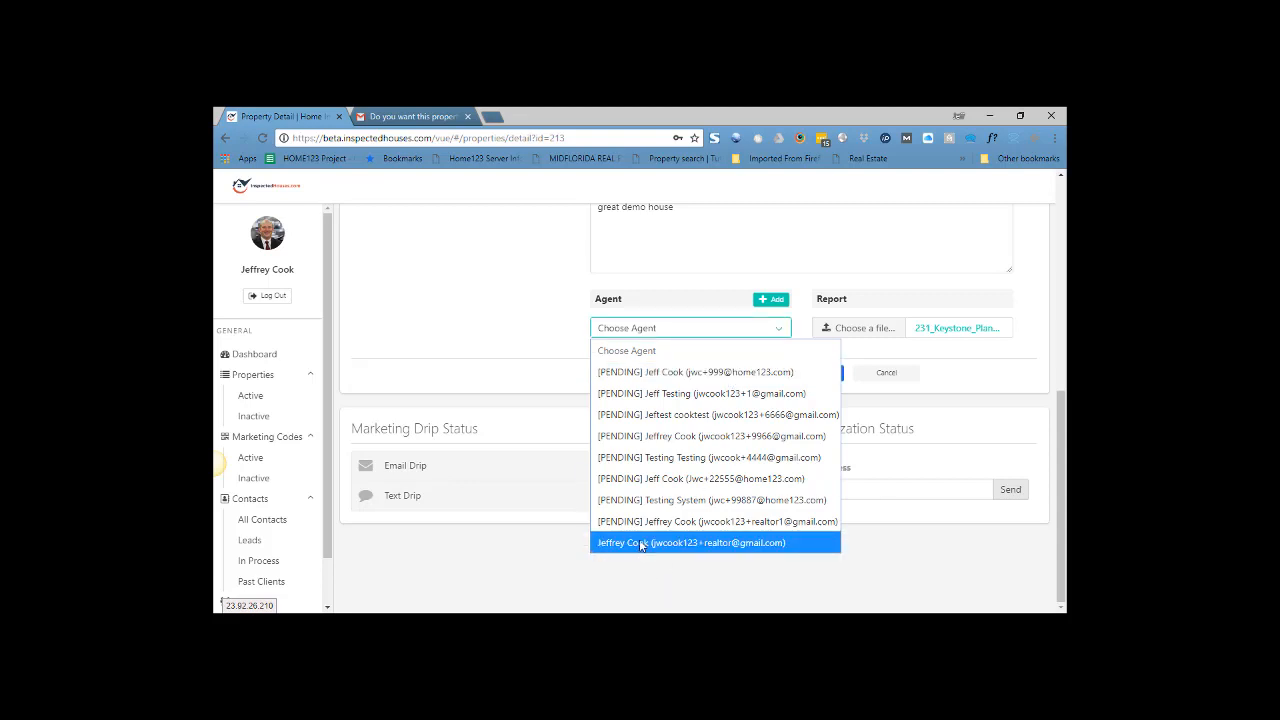
- Assign the selected agent, re-save the property, and continue editing its details
click(642, 543)
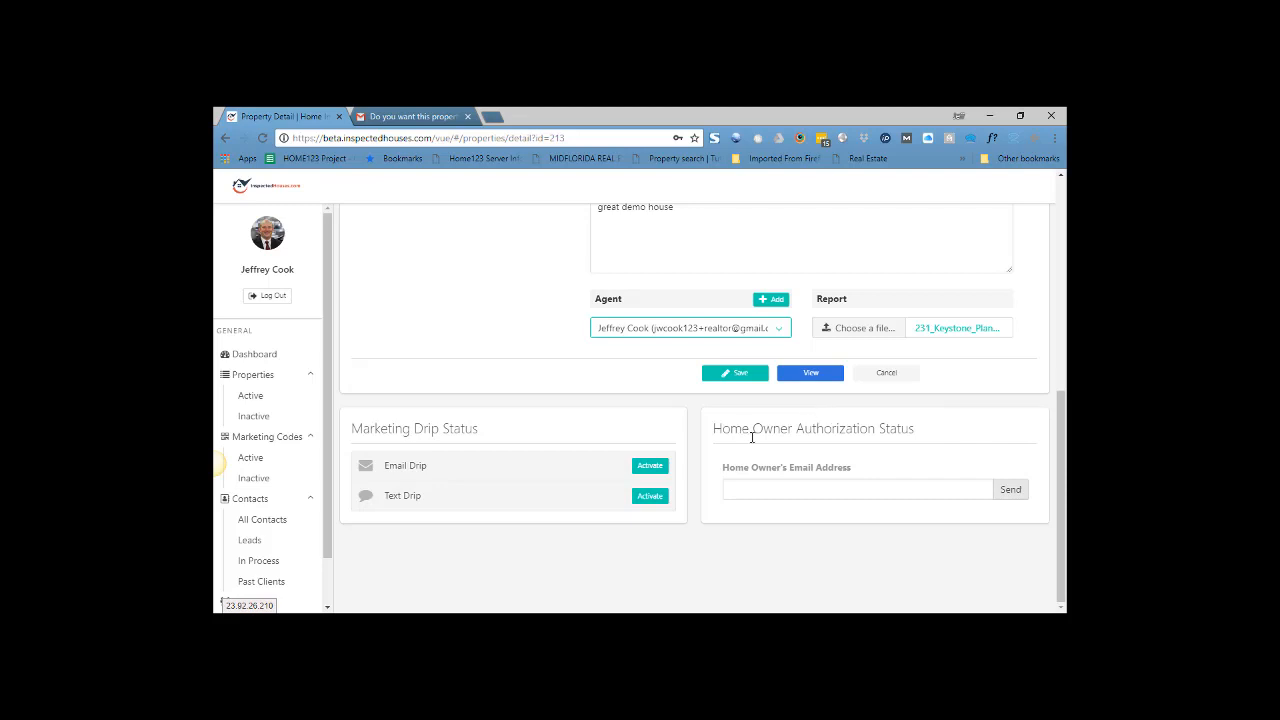
click(726, 373)
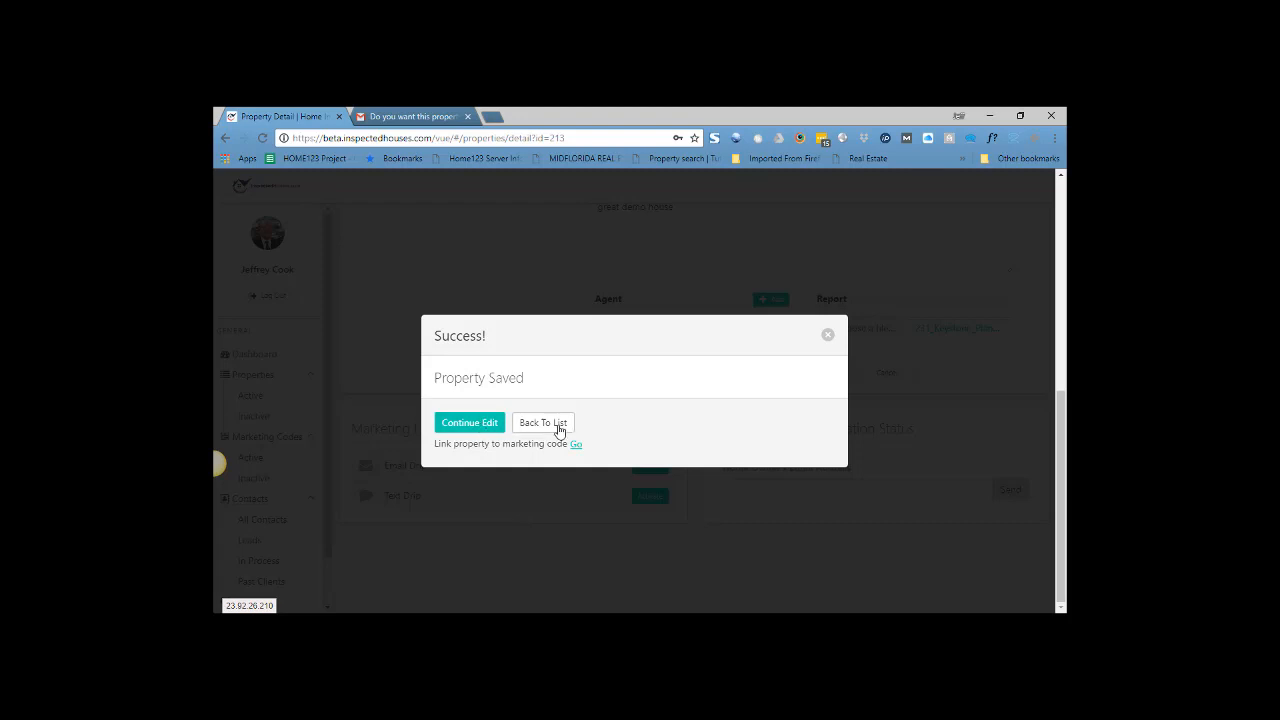
click(492, 428)
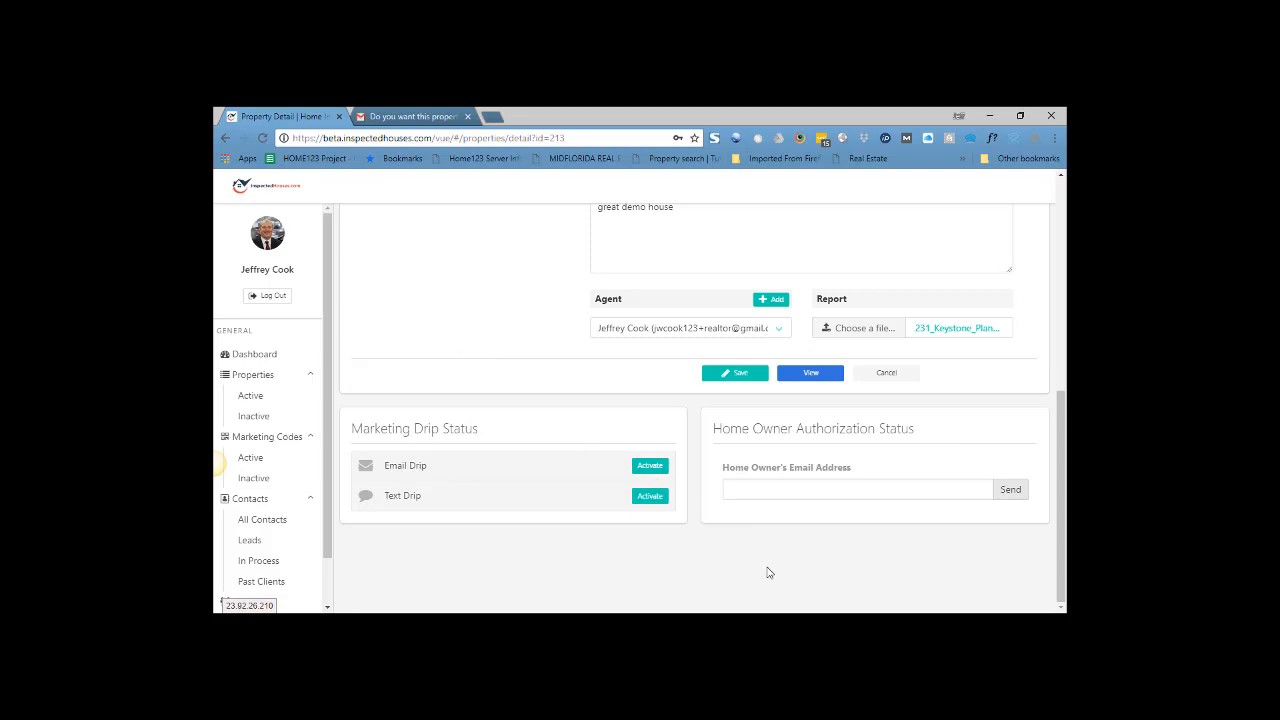
click(736, 490)
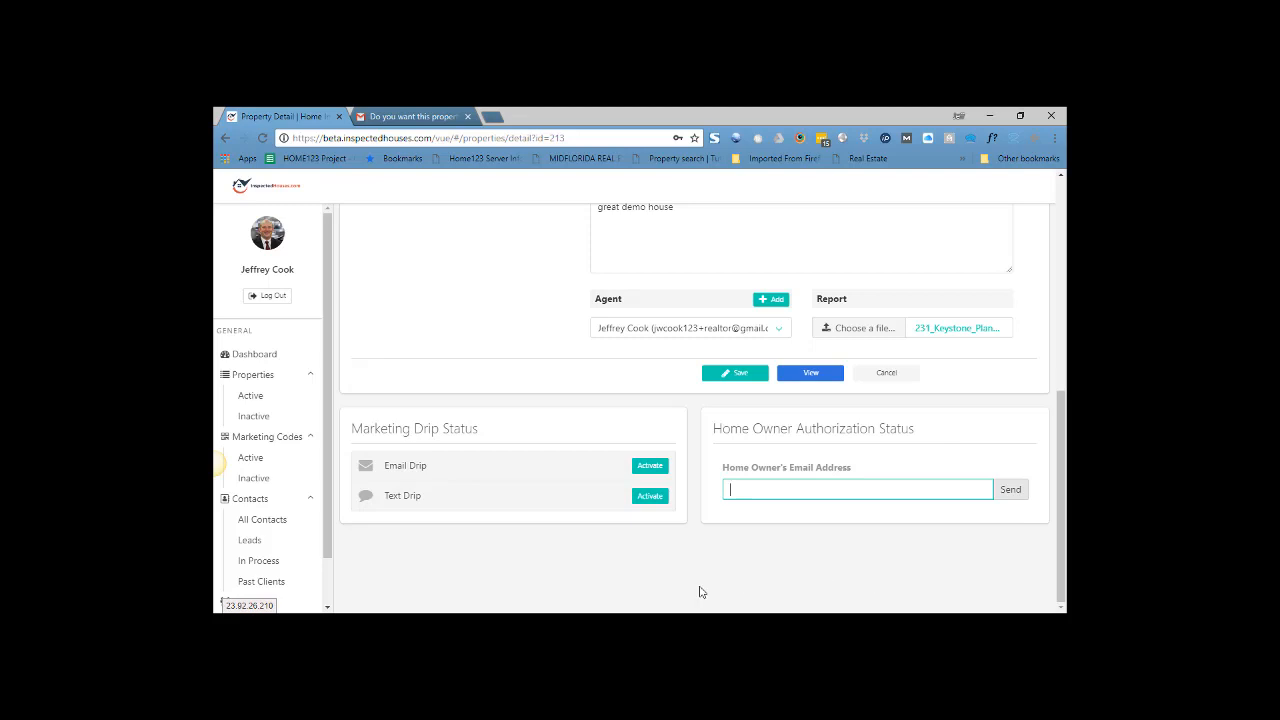
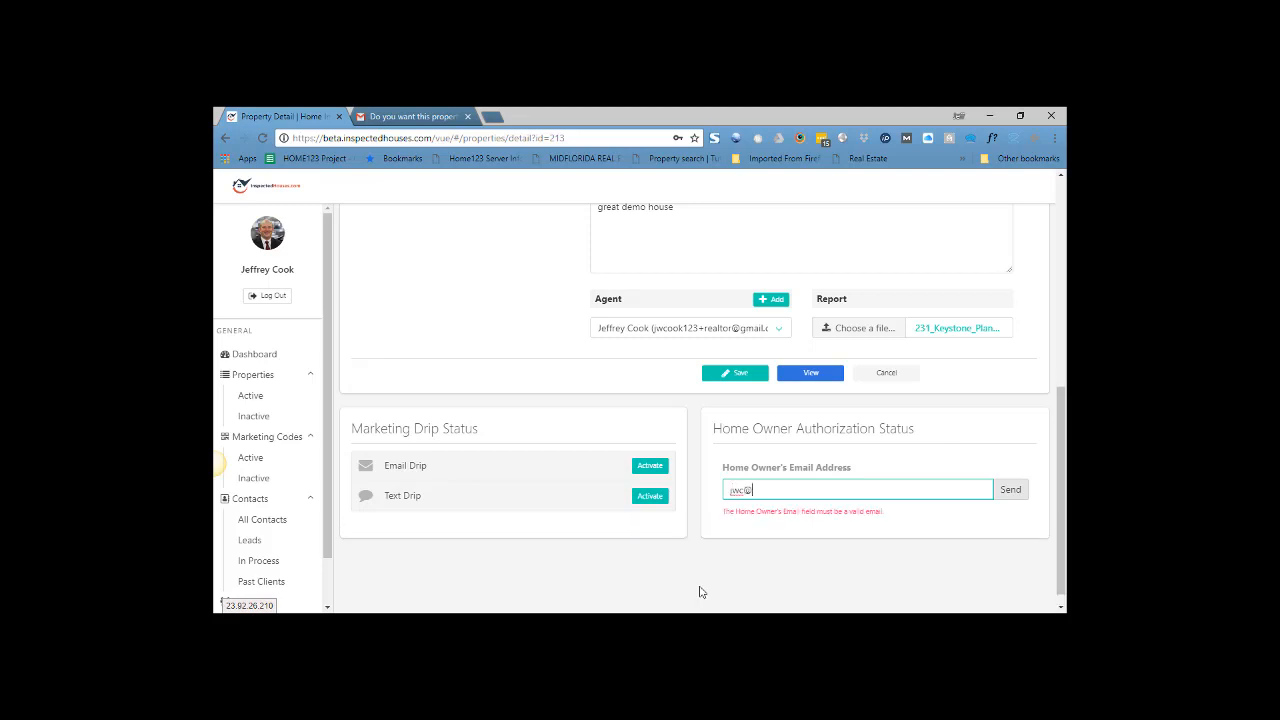
- Enter the homeowner's email address, send the authorization request, and switch to the Mail app
click(1010, 489)
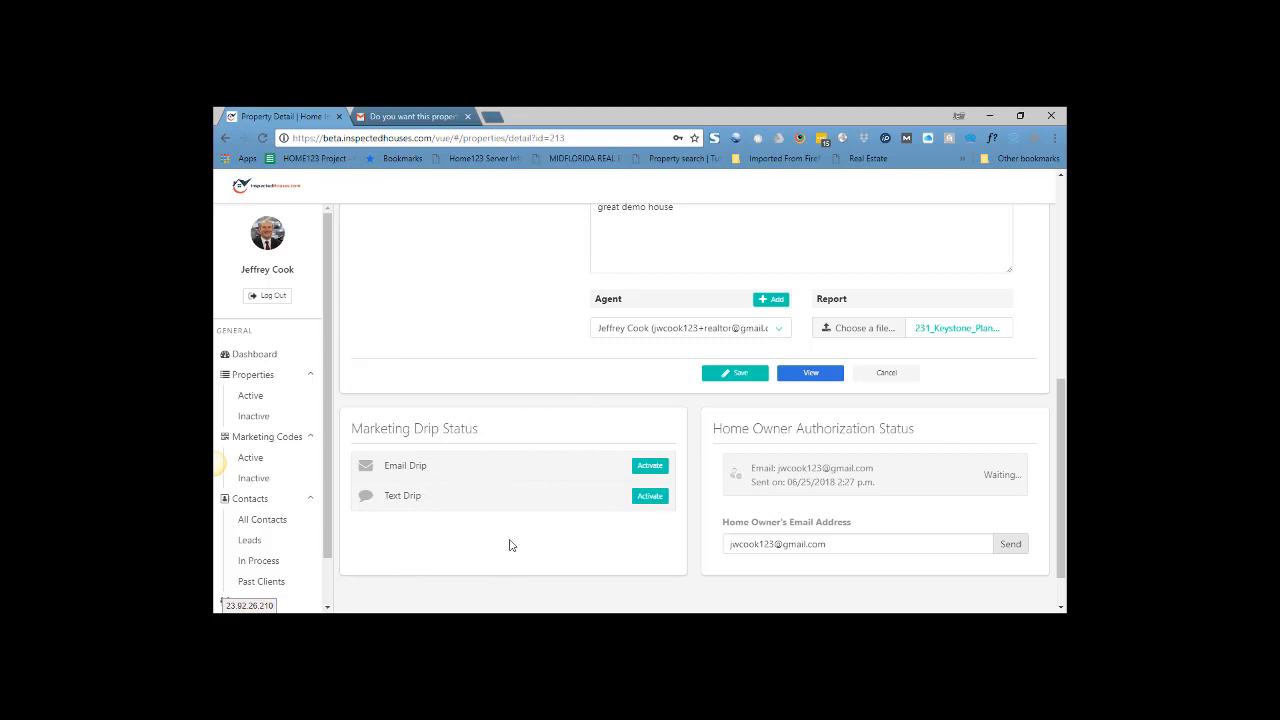
key(alt+Tab)
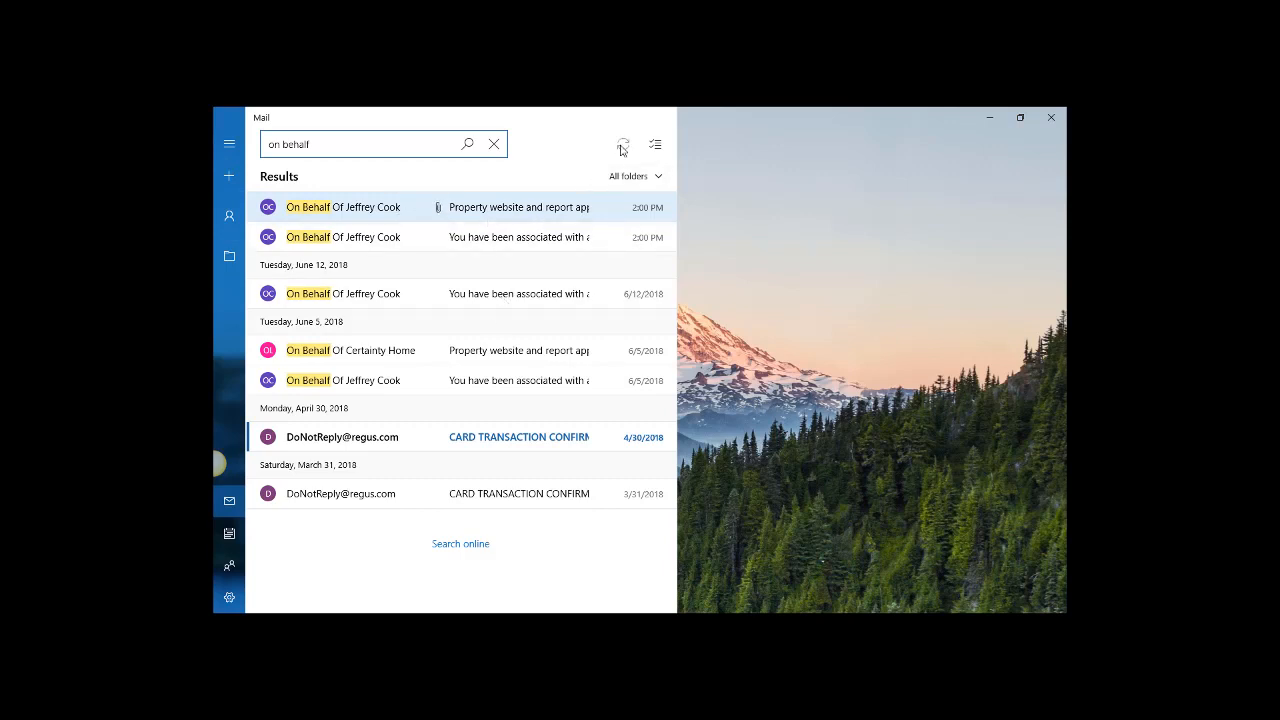
- Open the report approval request email and follow its 'To Publish the Page' link to the Thank You page
click(505, 213)
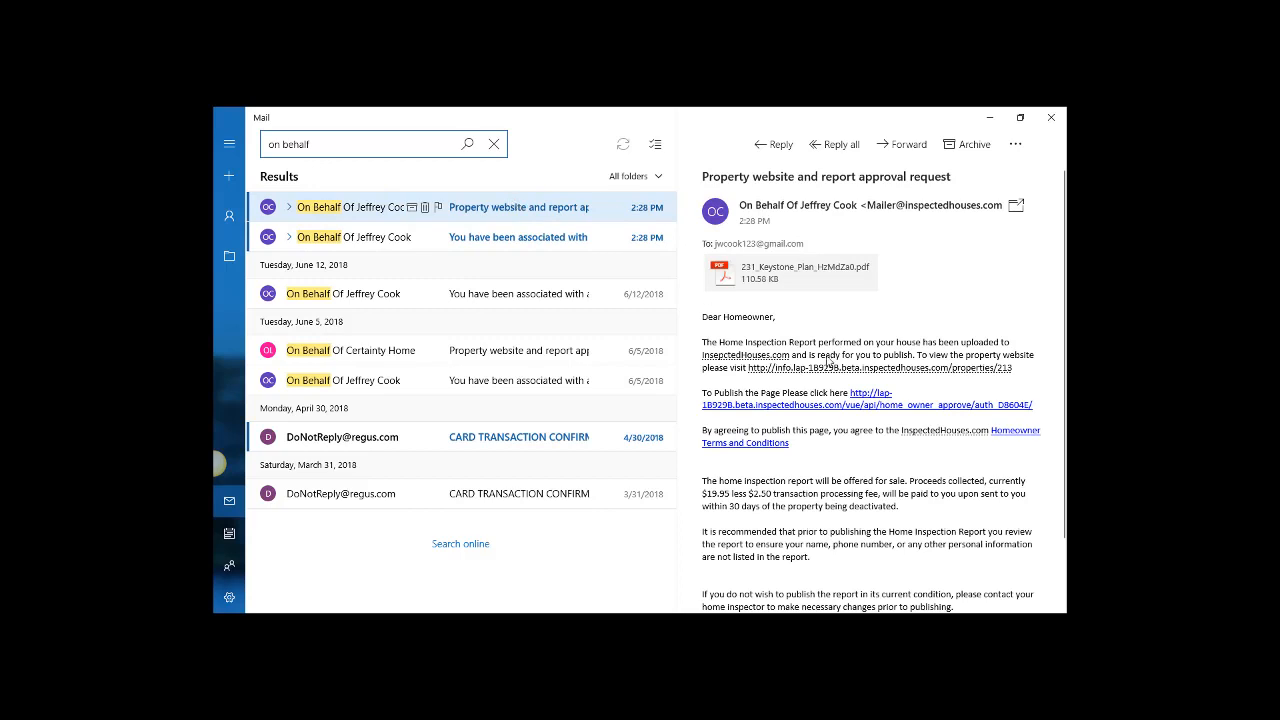
mouse_move(799, 413)
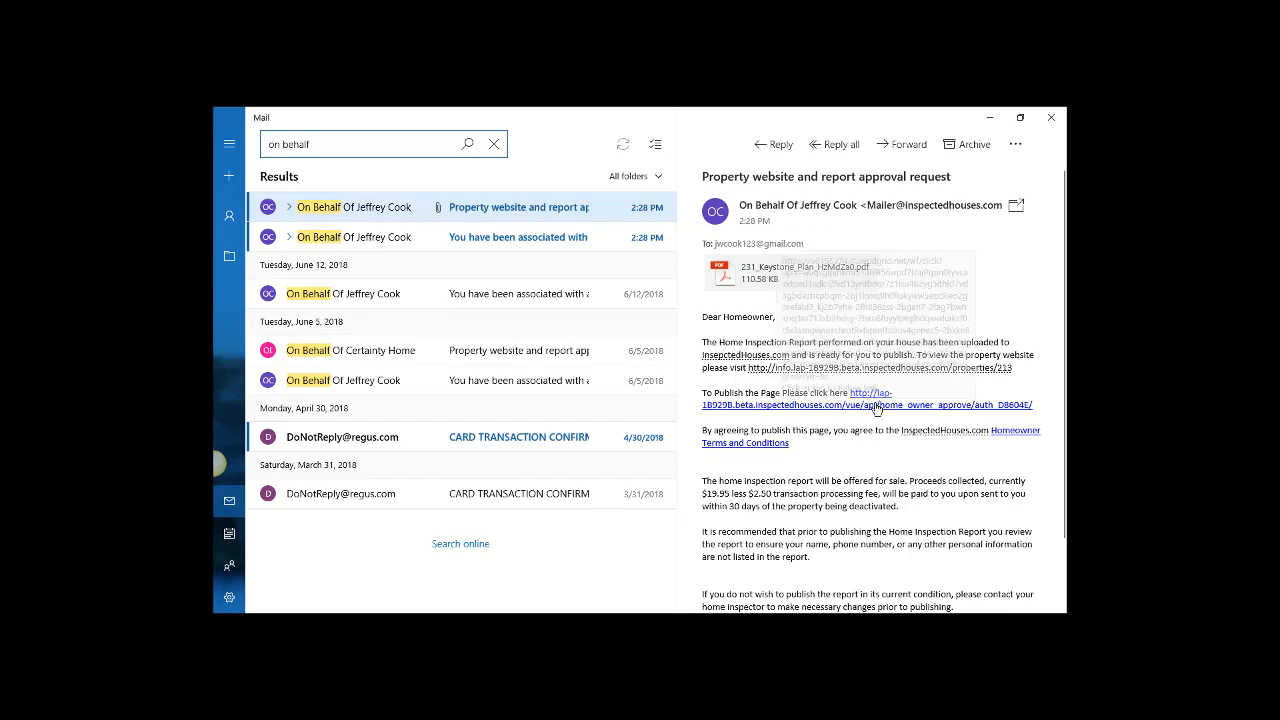
mouse_move(1006, 440)
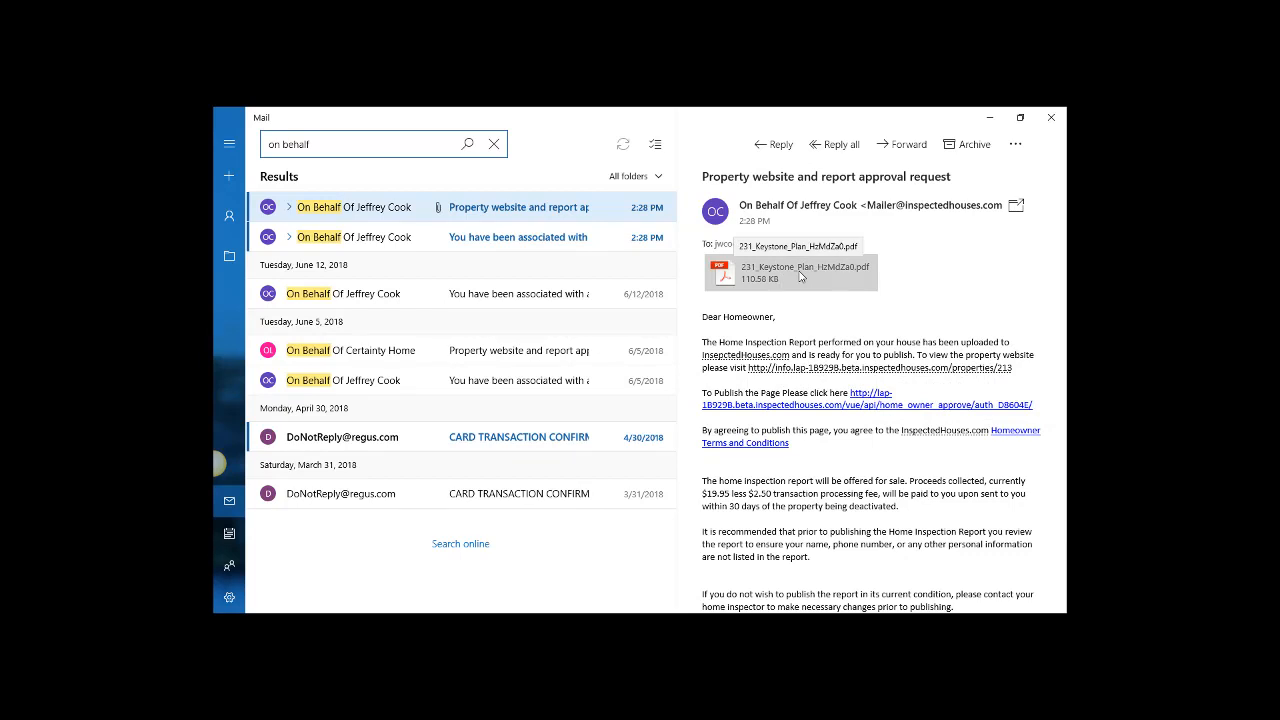
click(890, 404)
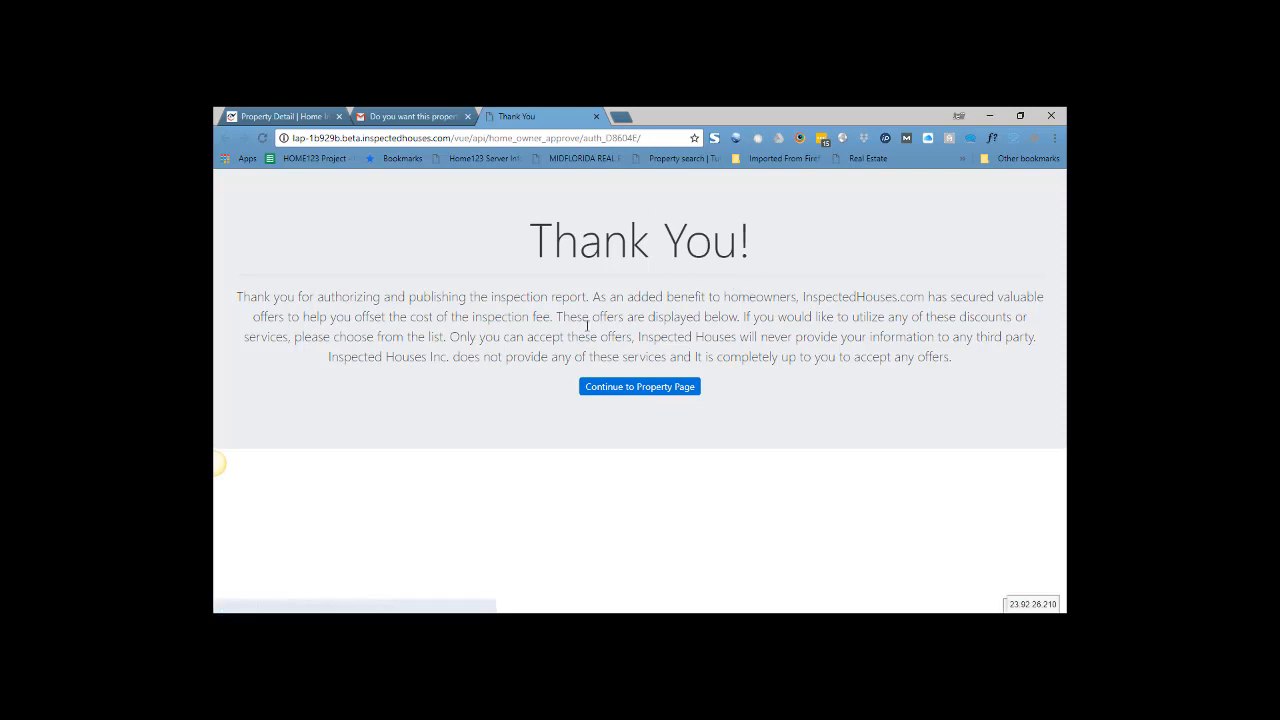
- Close the Thank You page and read the 'You have been associated with a property' email in Mail
click(597, 117)
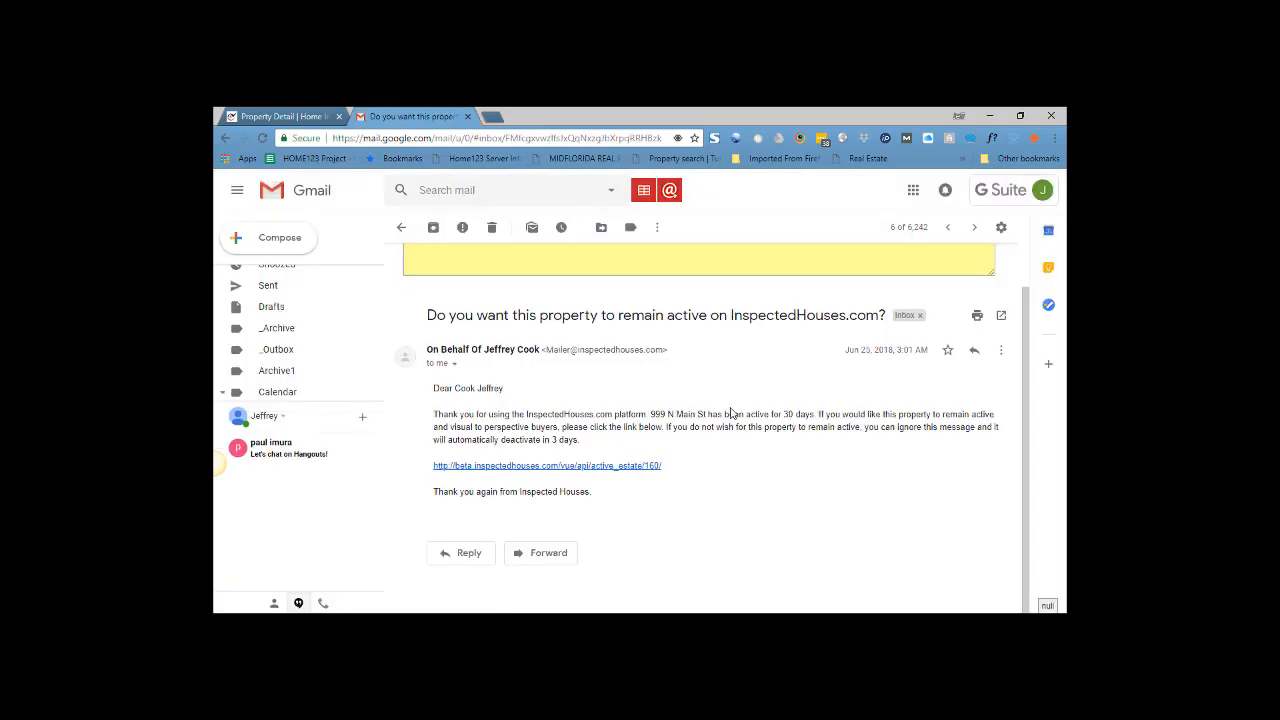
key(alt+Tab)
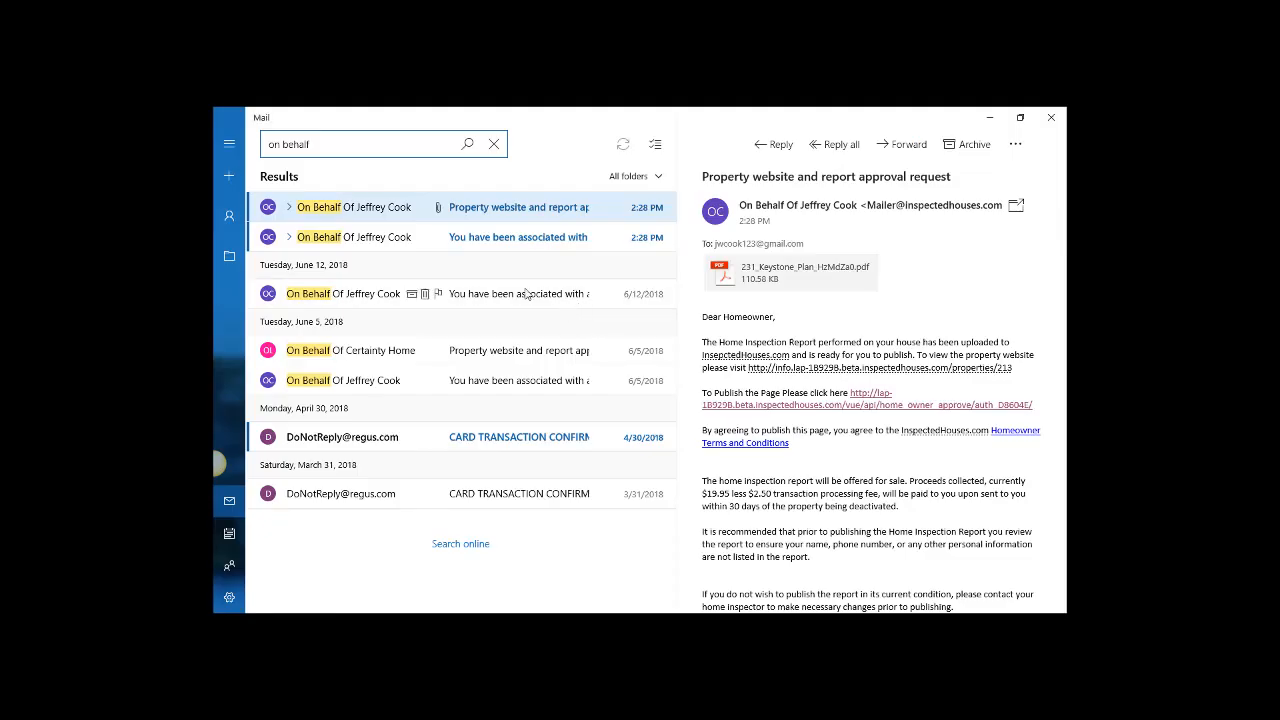
click(540, 241)
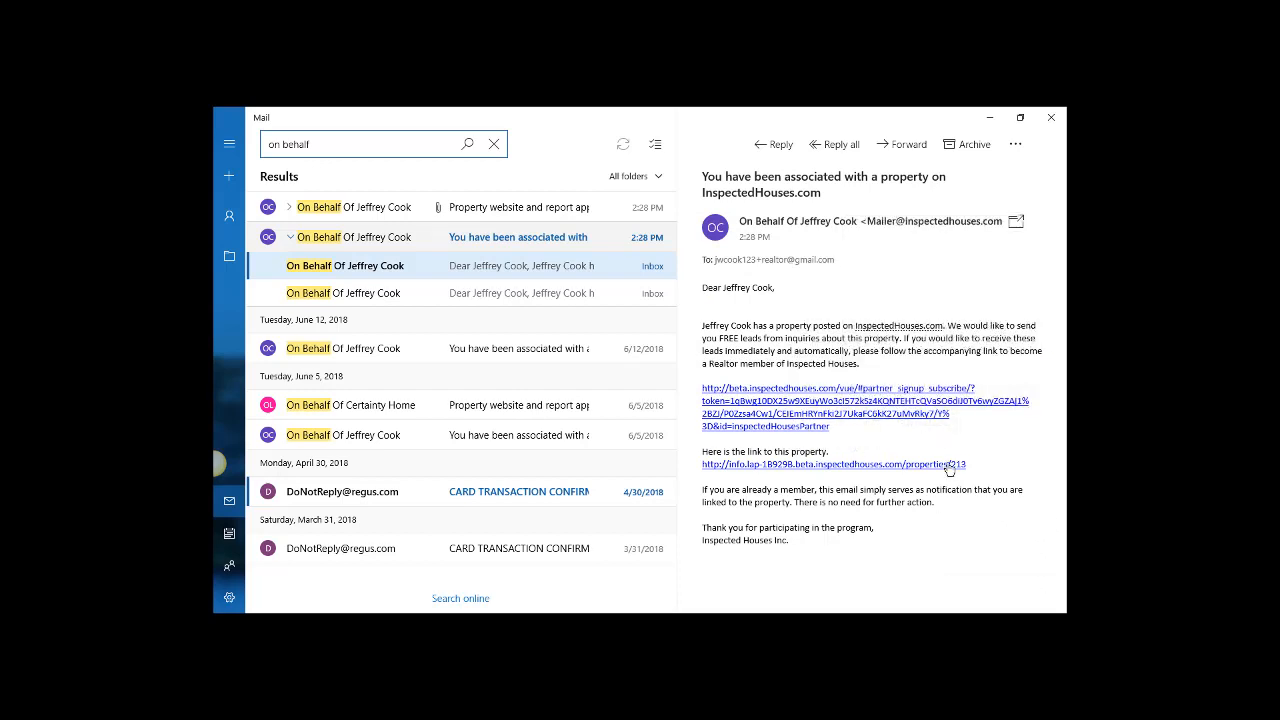
mouse_move(884, 470)
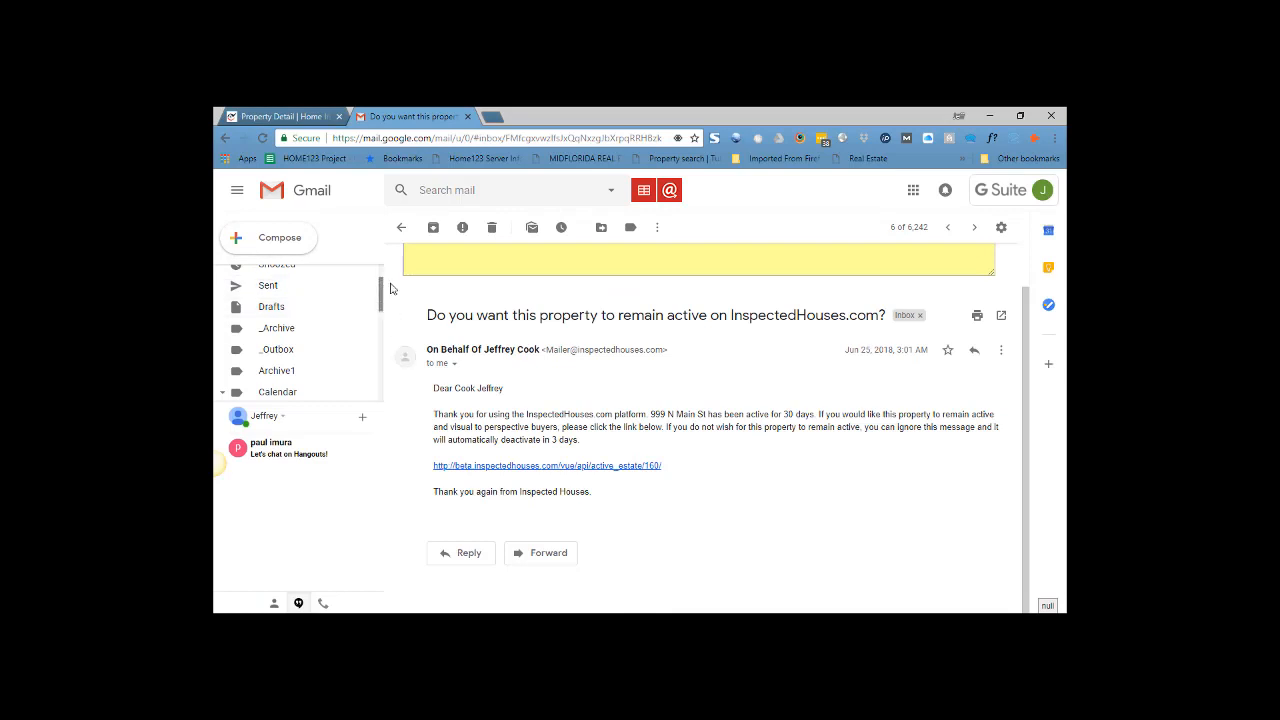
click(285, 116)
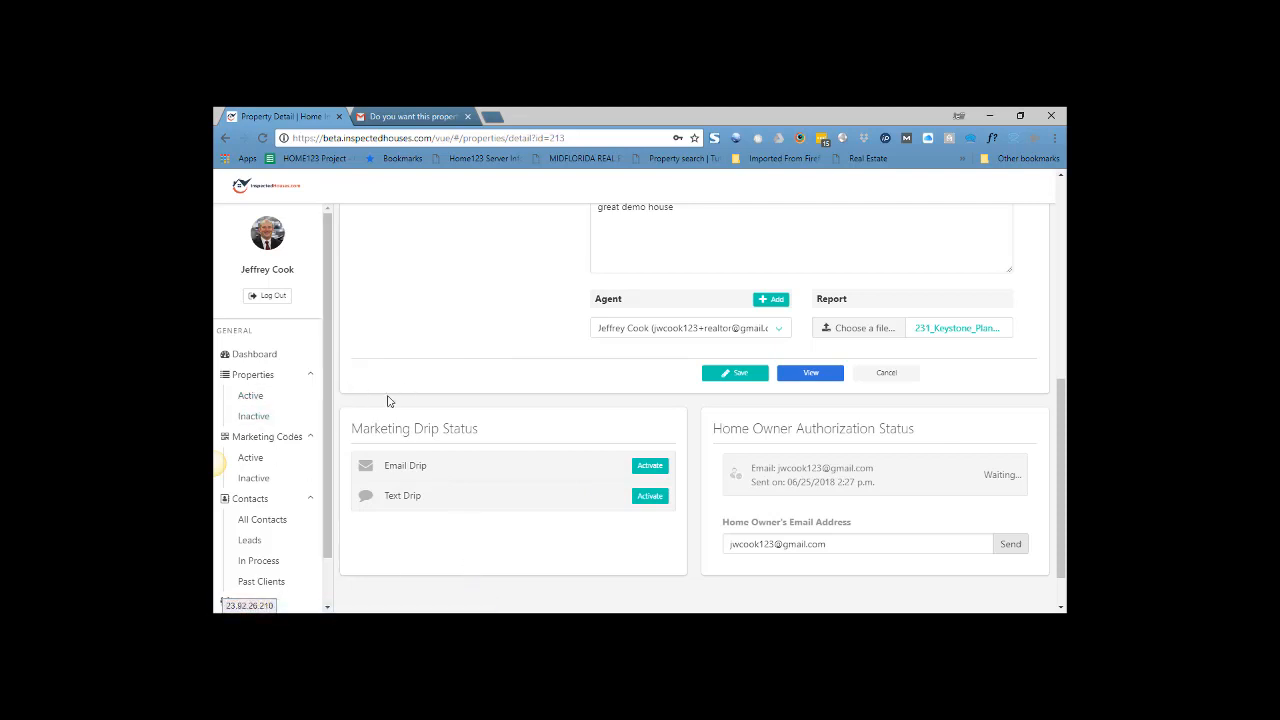
click(252, 397)
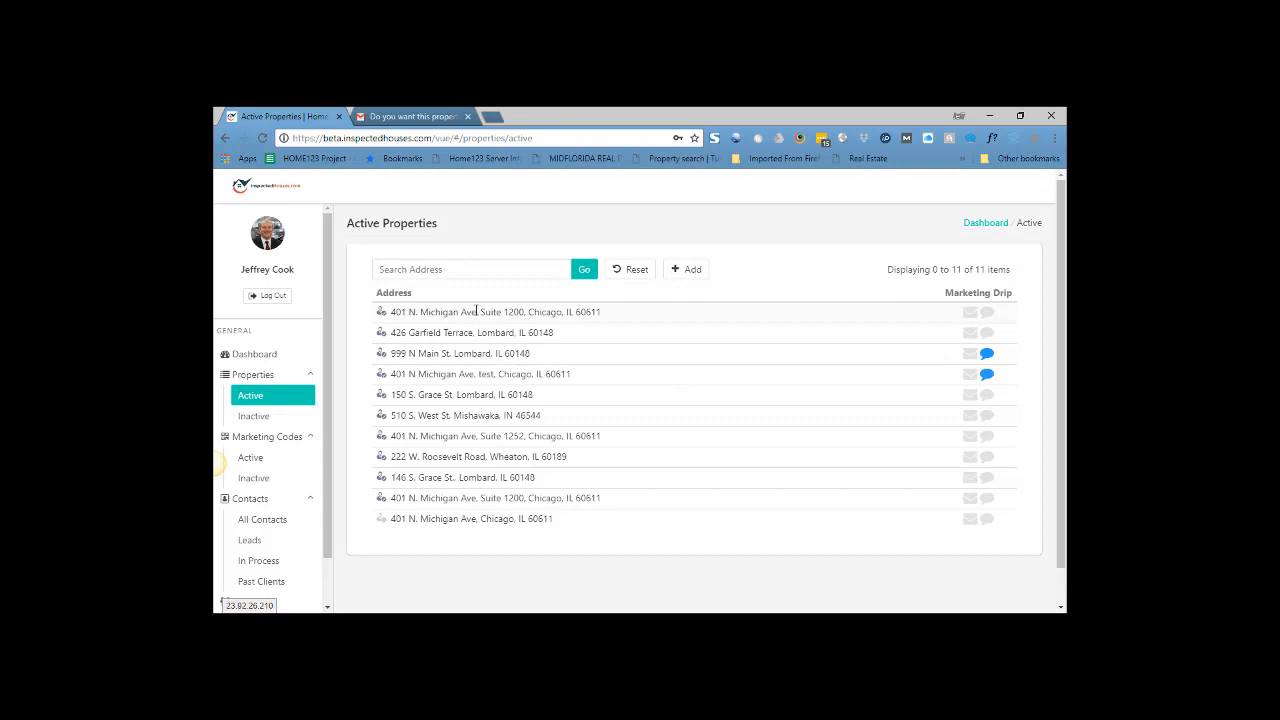
drag(390, 316, 663, 314)
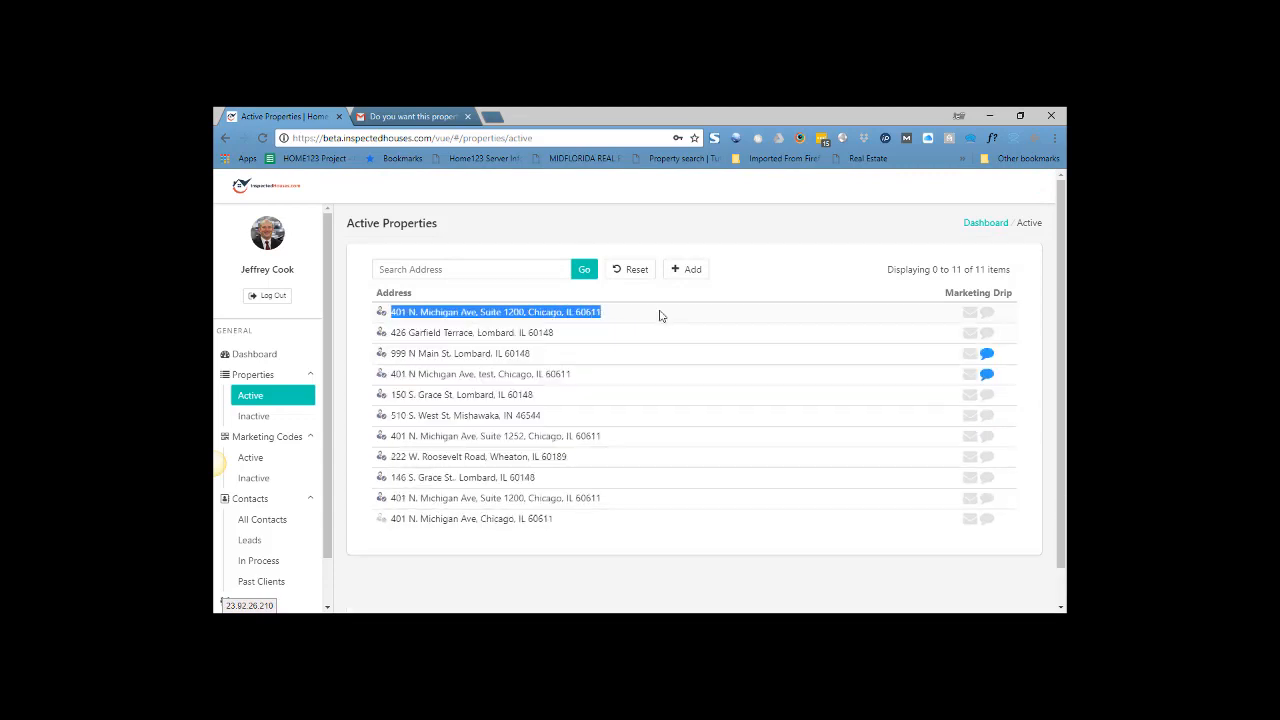
click(622, 308)
click(564, 314)
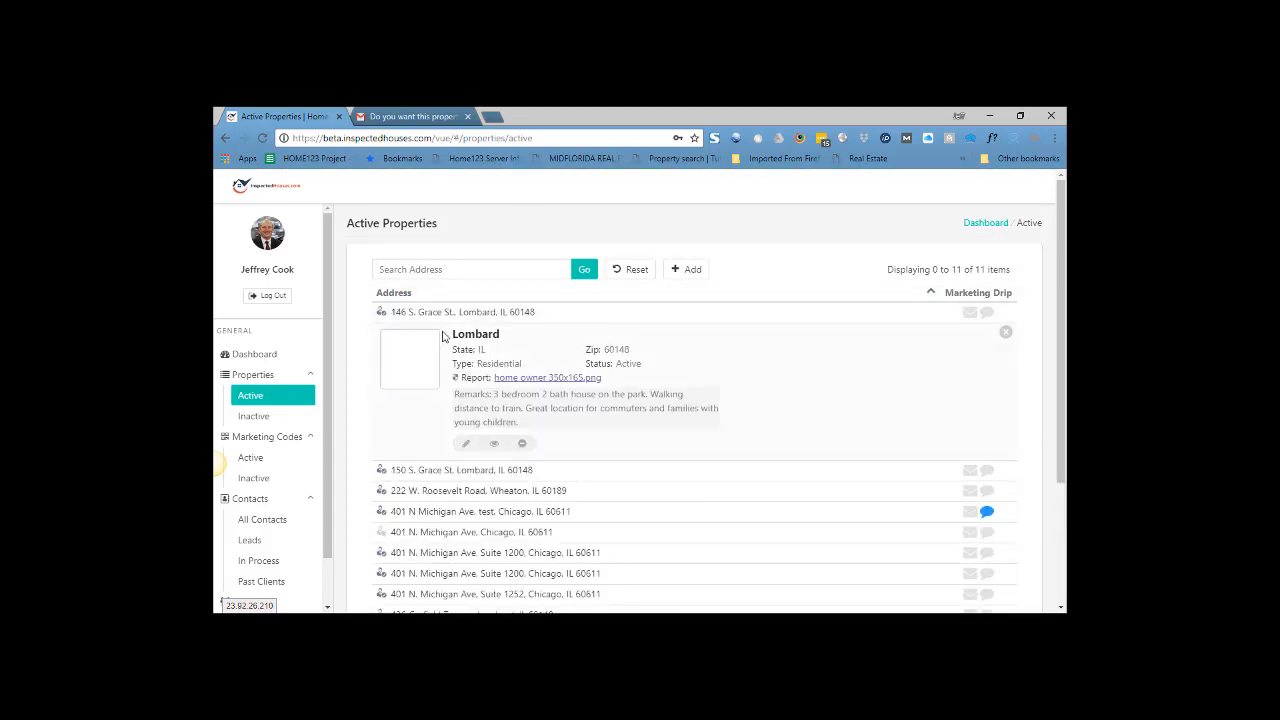
click(463, 442)
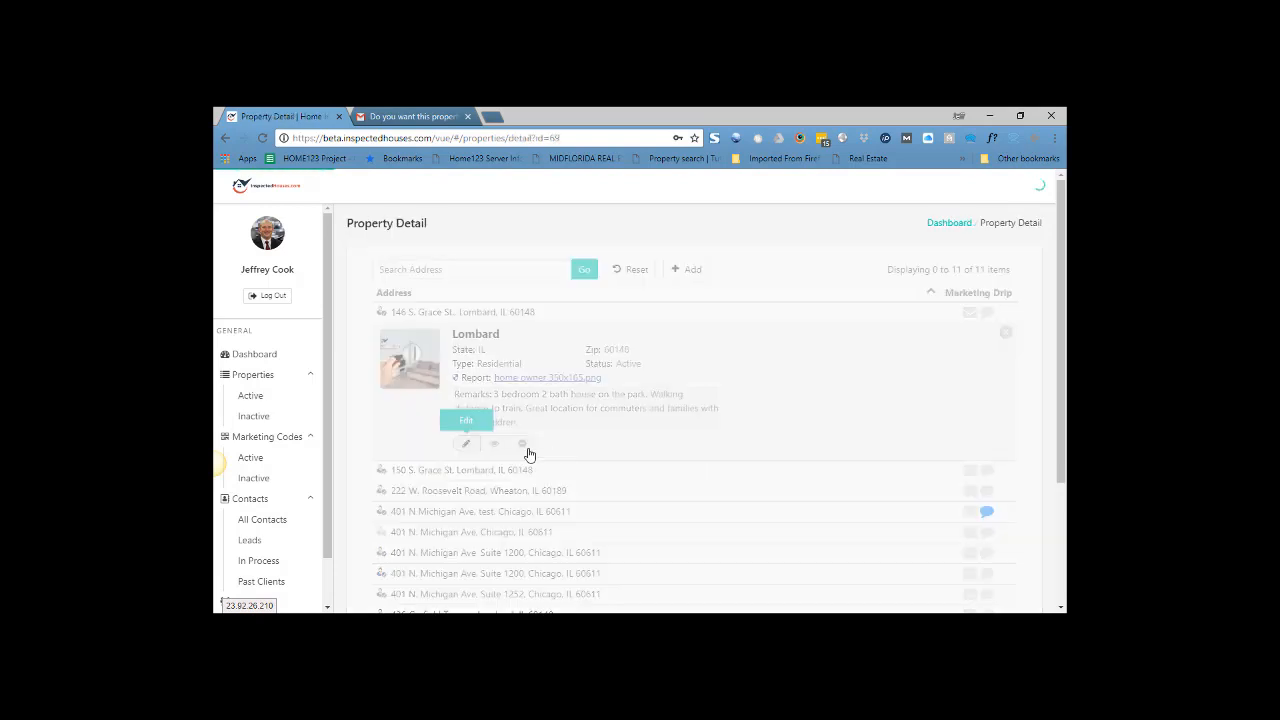
scroll(803, 436, down, 3)
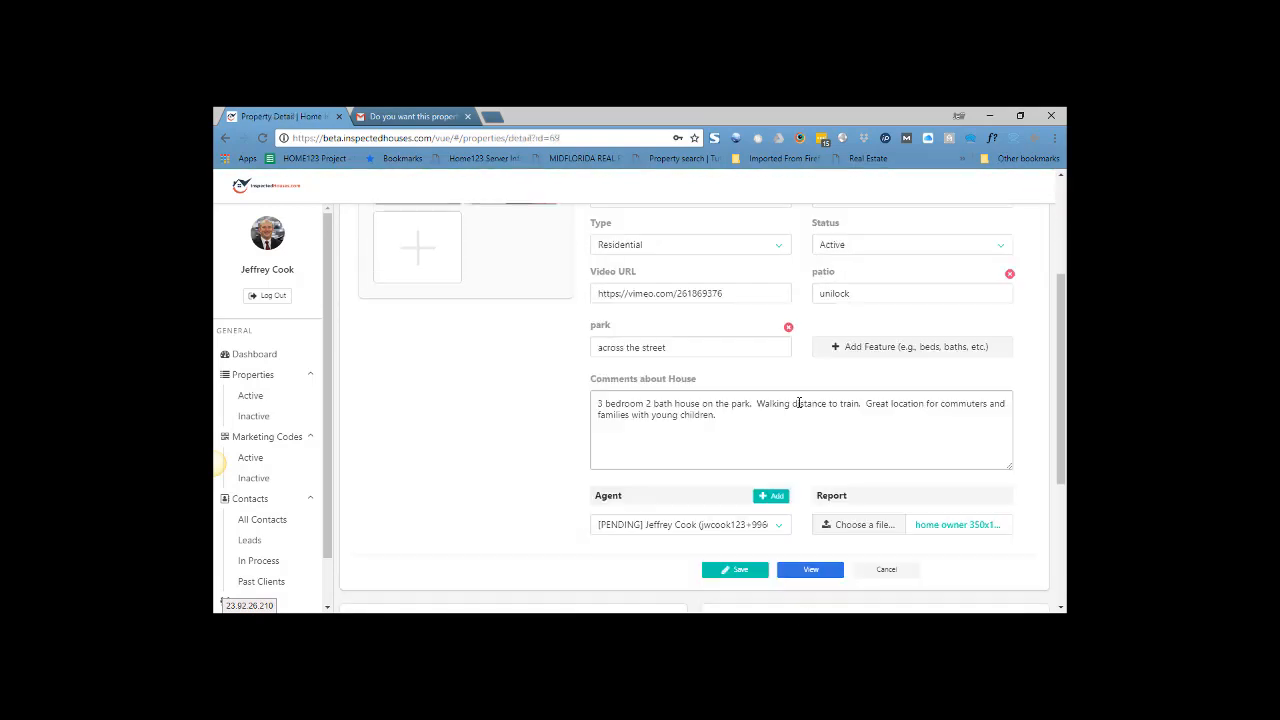
scroll(803, 420, down, 3)
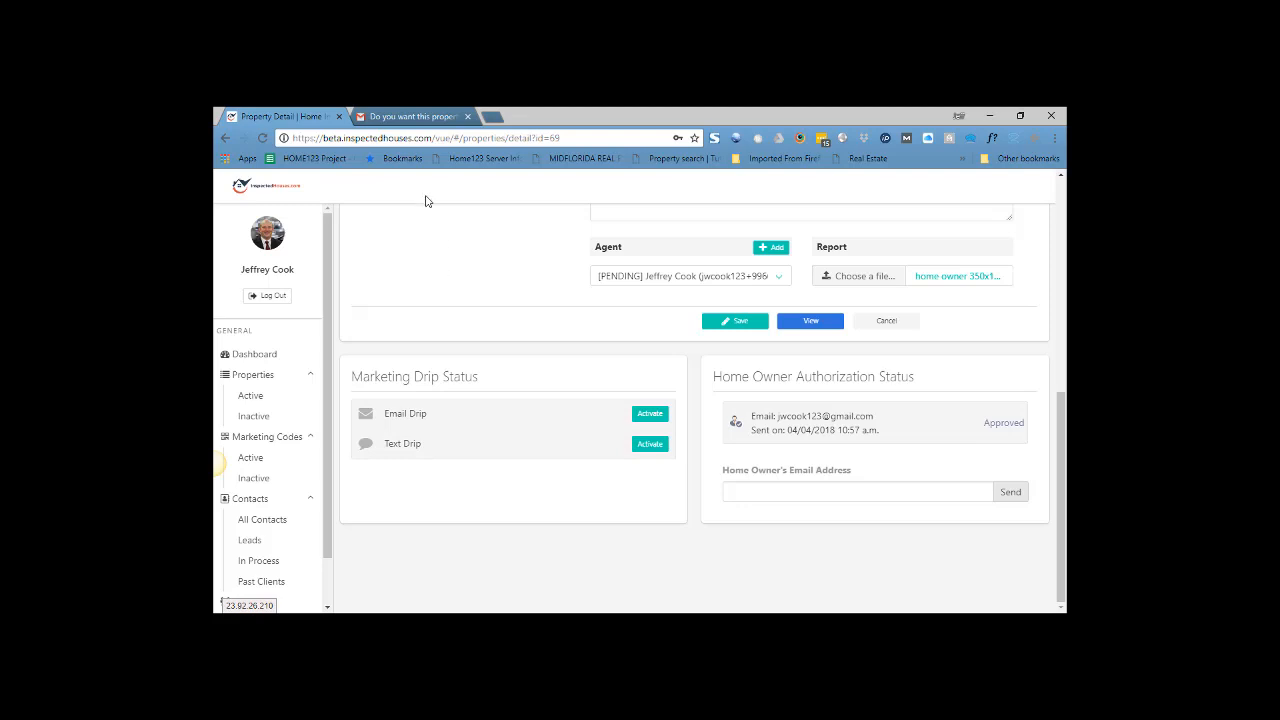
- Return to the Gmail 30-day email saying the listing deactivates in 3 days unless its link is clicked
click(409, 117)
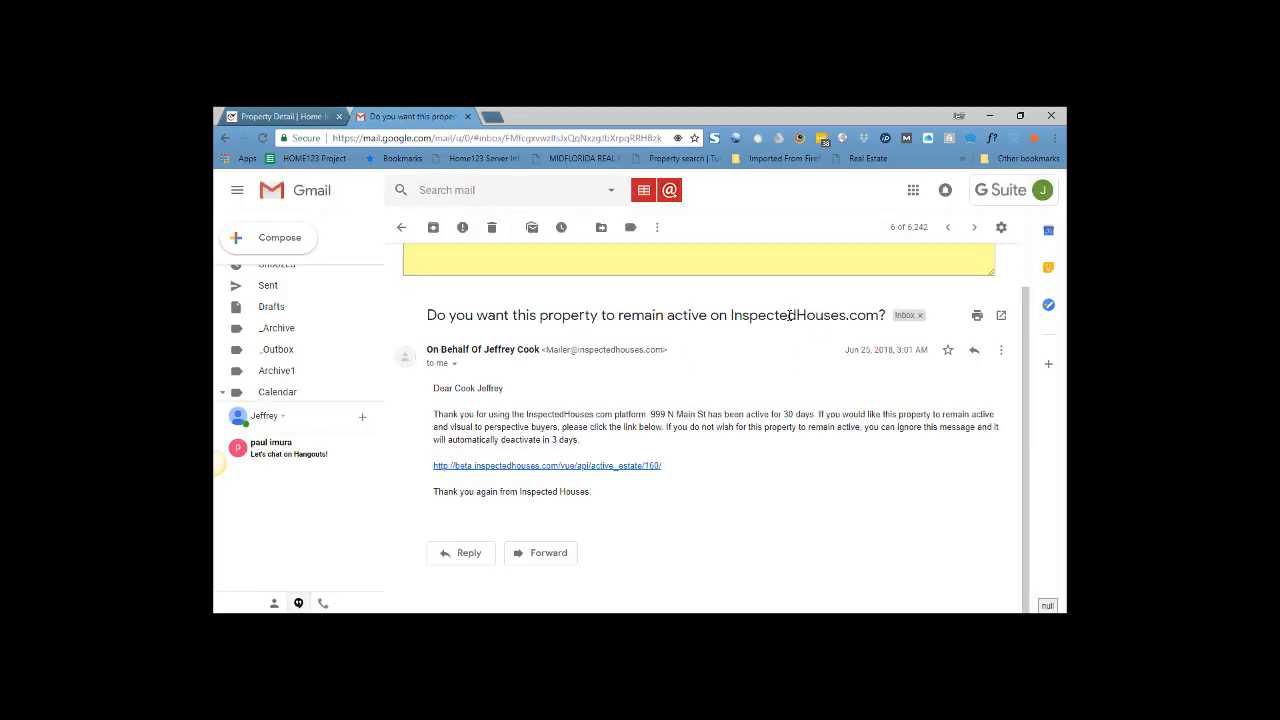
drag(552, 316, 822, 316)
click(785, 411)
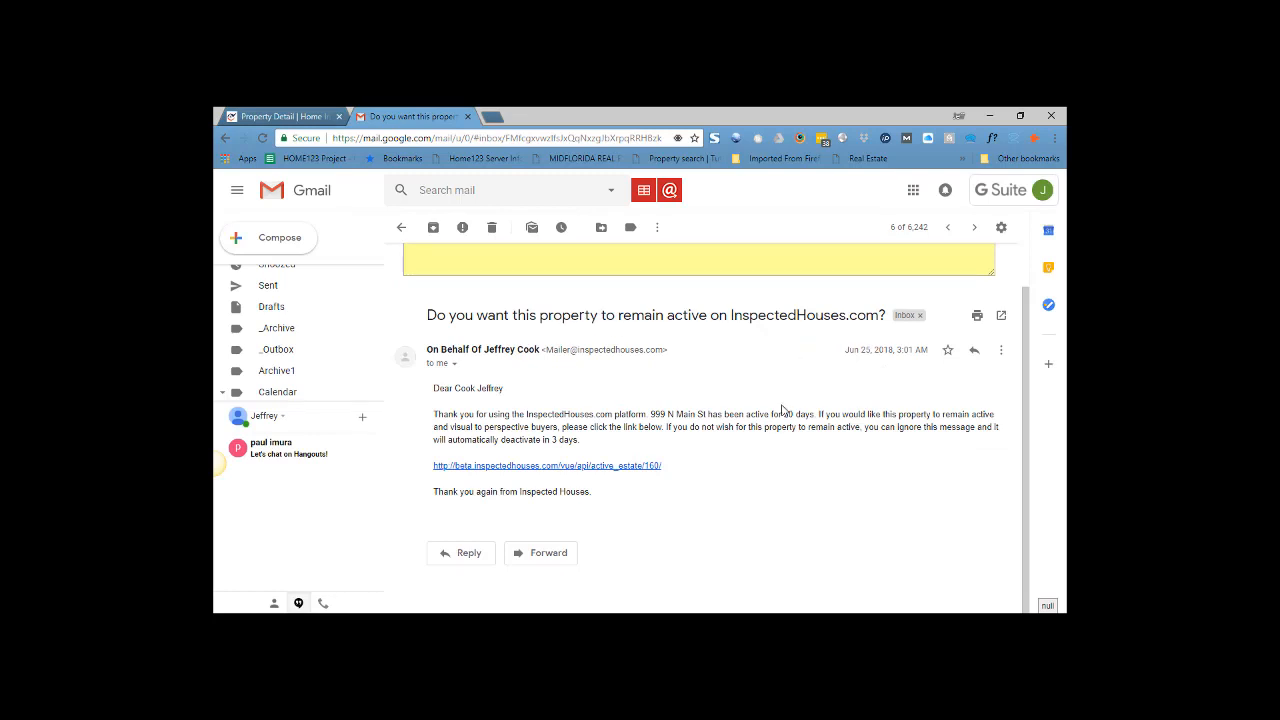